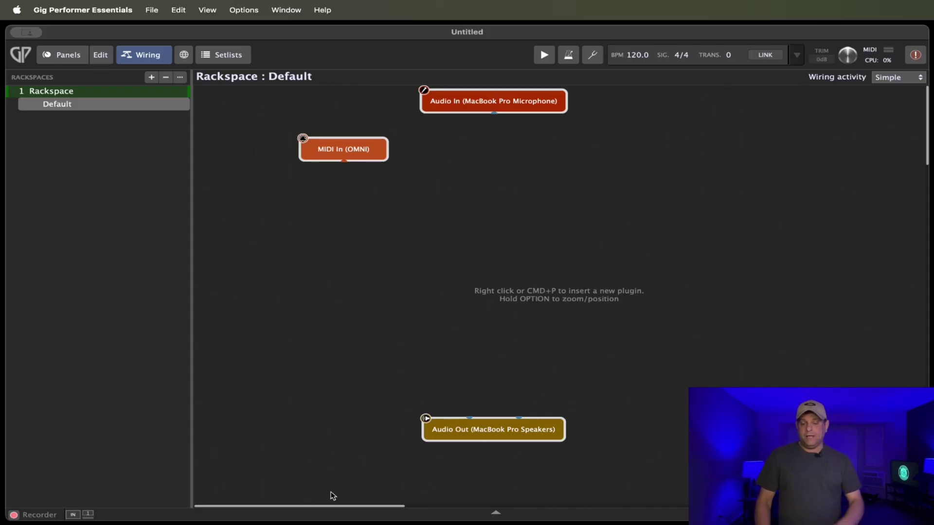
Step: Open the Options window from the menu bar in Essentials, then in full Gig Performer
{"action": "left_click", "coordinate": [249, 11]}
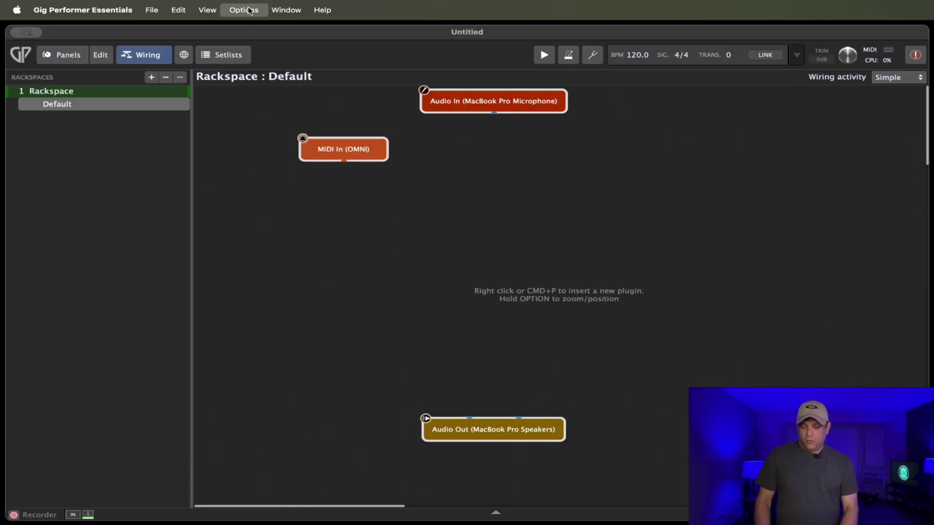
{"action": "left_click", "coordinate": [250, 33]}
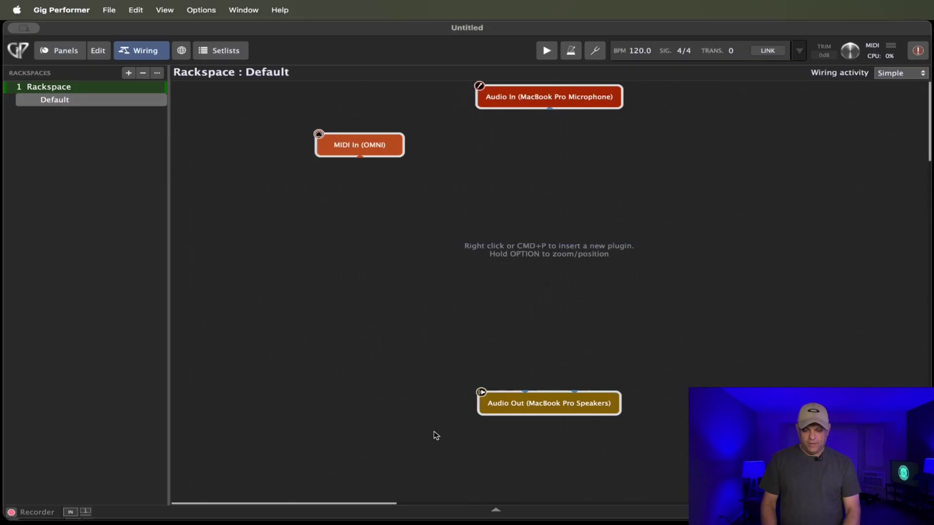
{"action": "left_click", "coordinate": [192, 10]}
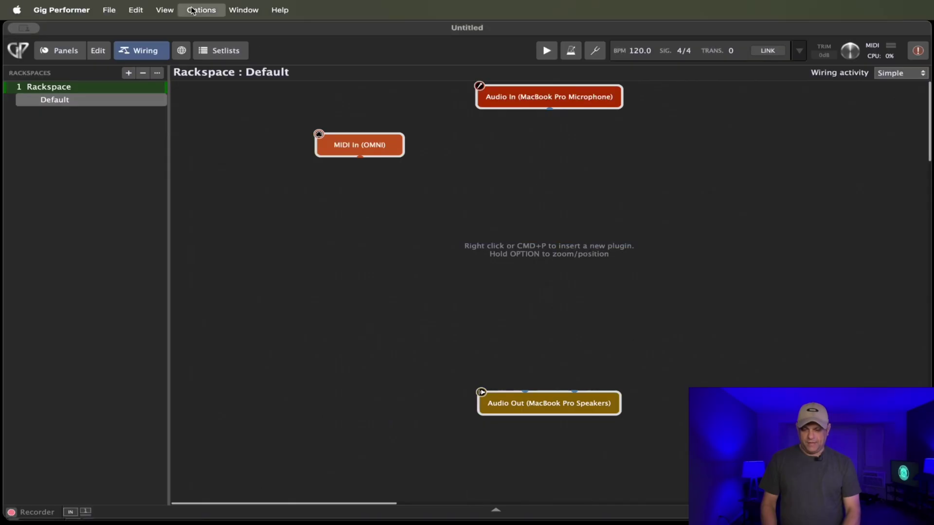
{"action": "left_click", "coordinate": [205, 30]}
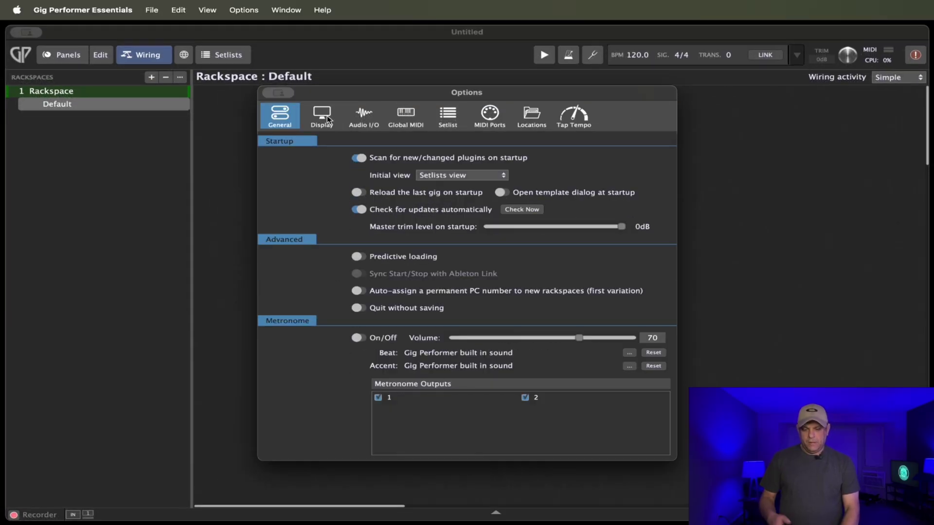
Step: View Display settings, then Audio I/O: MacBook Pro Microphone/Speakers, 48000 Hz, 512-sample buffer, in both versions
{"action": "left_click", "coordinate": [327, 115]}
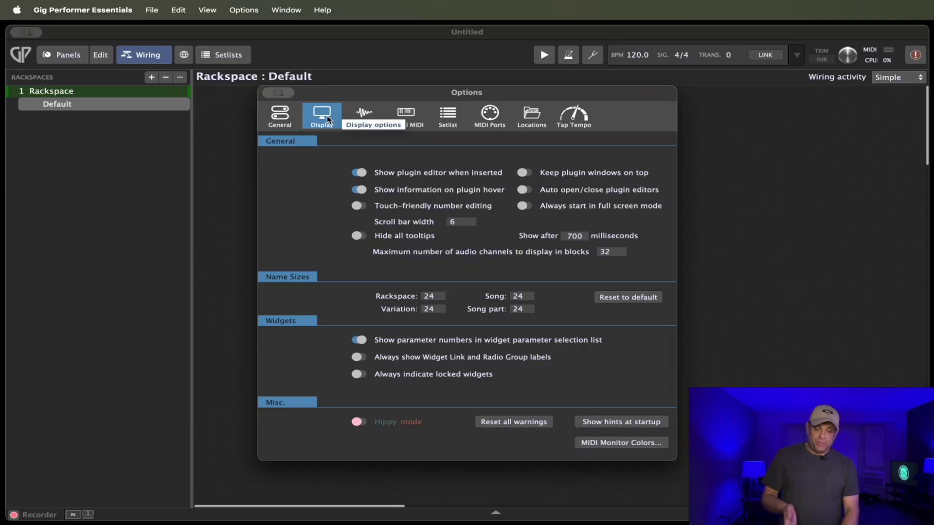
{"action": "left_click", "coordinate": [364, 116]}
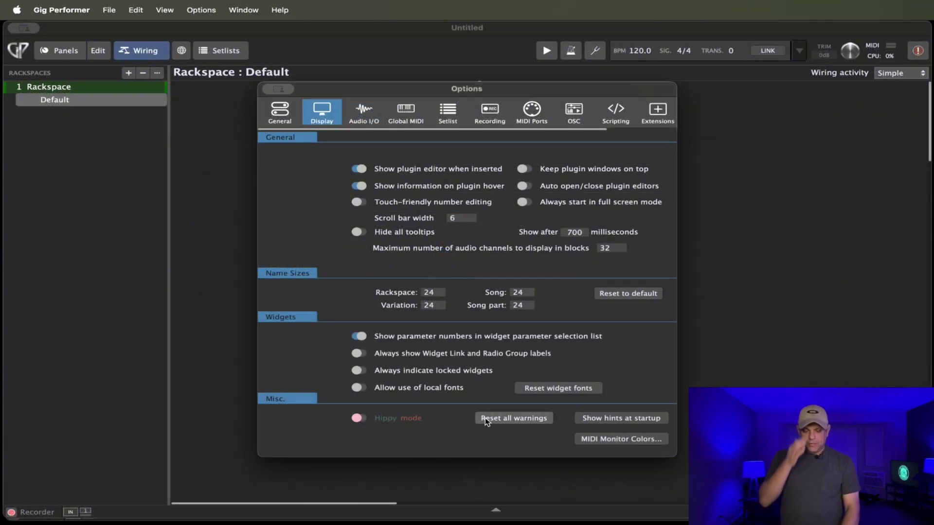
{"action": "left_click", "coordinate": [357, 118]}
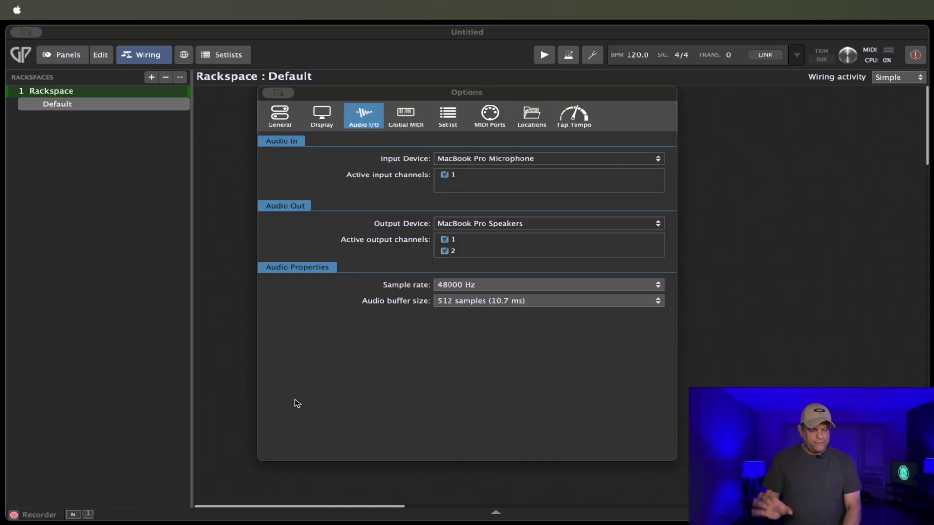
Step: Compare the Global MIDI pages of Essentials and full Gig Performer, with no assignments set
{"action": "left_click", "coordinate": [294, 400]}
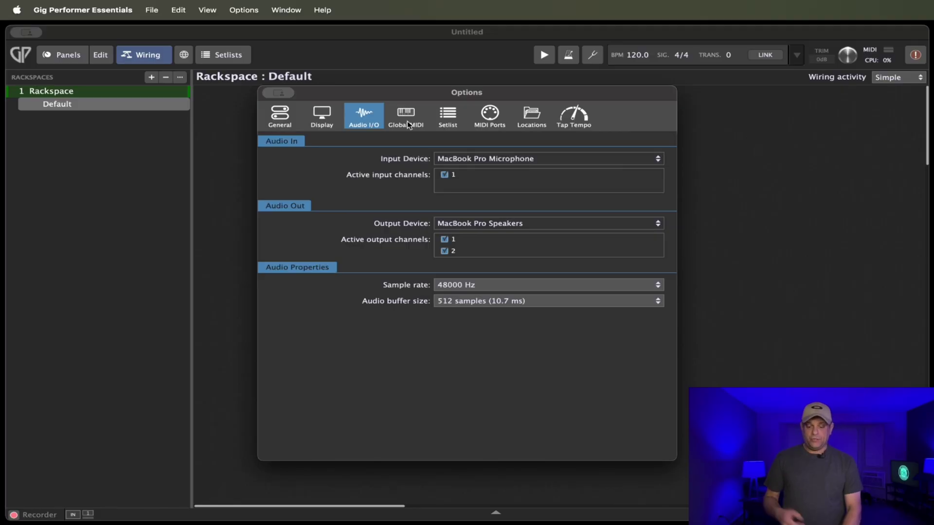
{"action": "left_click", "coordinate": [407, 117]}
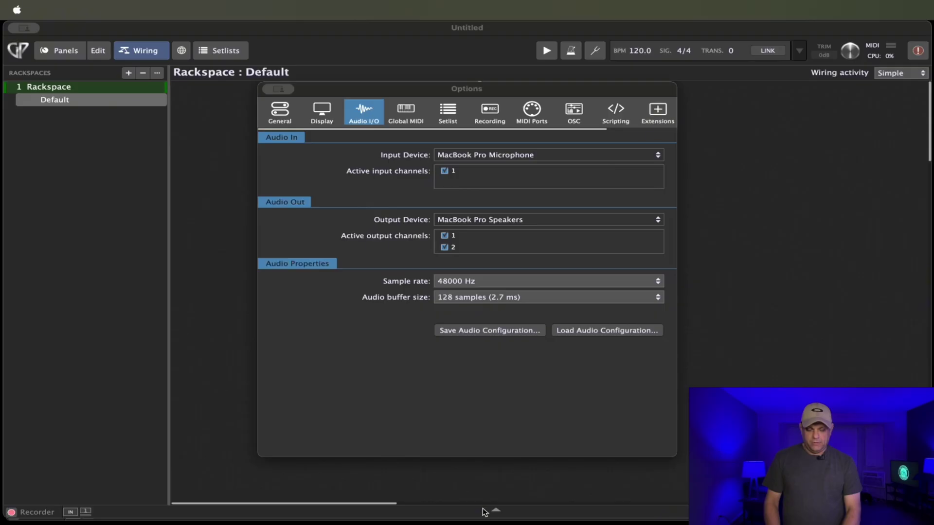
{"action": "left_click", "coordinate": [408, 112]}
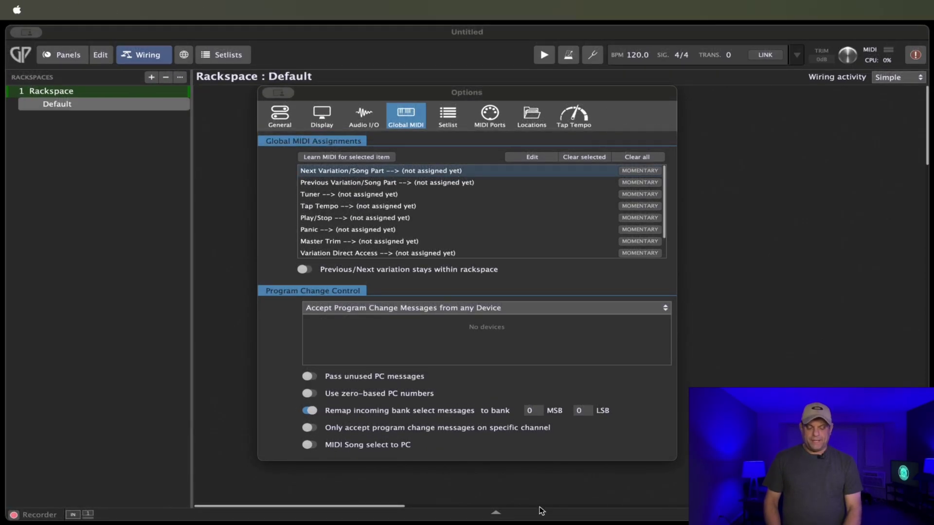
Step: Compare the Setlist pages: 5 song parts per row, default parts Intro, Verse, Chorus
{"action": "left_click", "coordinate": [518, 503]}
{"action": "left_click", "coordinate": [451, 111]}
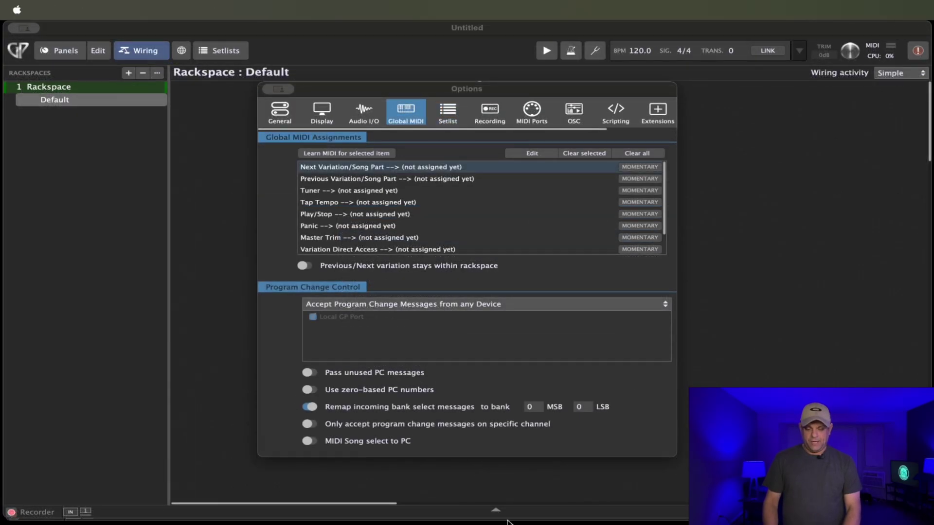
{"action": "left_click", "coordinate": [448, 112]}
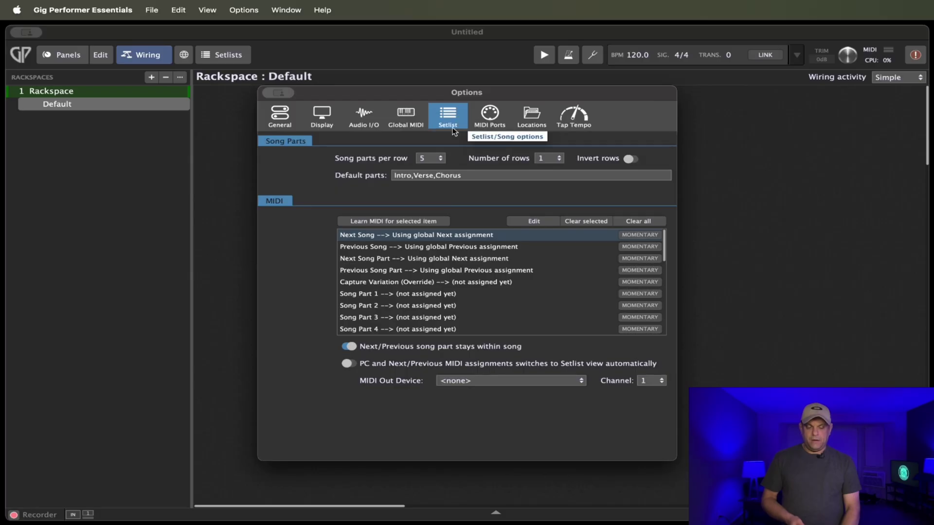
Step: Step through the MIDI Ports, Locations and Tap Tempo (Legacy) pages in Essentials' Options
{"action": "left_click", "coordinate": [487, 116]}
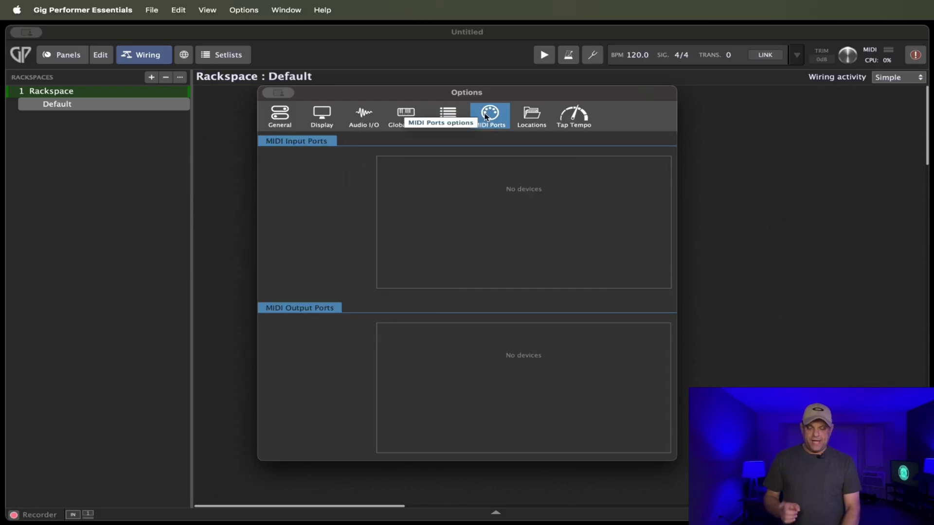
{"action": "left_click", "coordinate": [529, 117]}
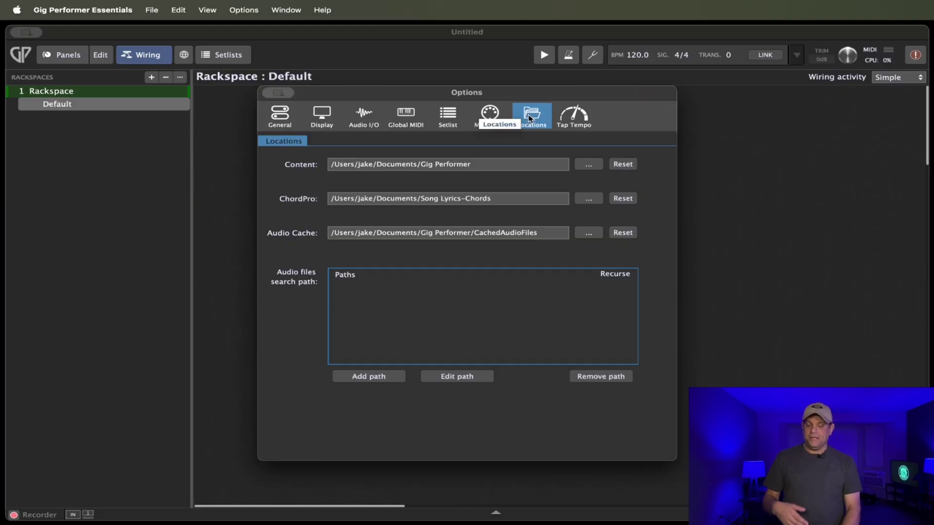
{"action": "left_click", "coordinate": [583, 116]}
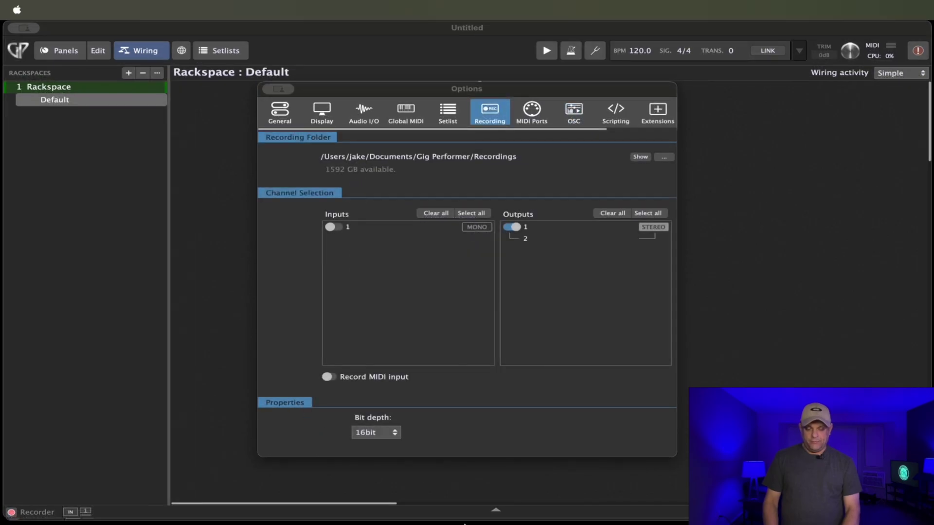
Step: Bring full Gig Performer's Options forward and view its OSC, Scripting and Extensions pages
{"action": "left_click", "coordinate": [468, 499]}
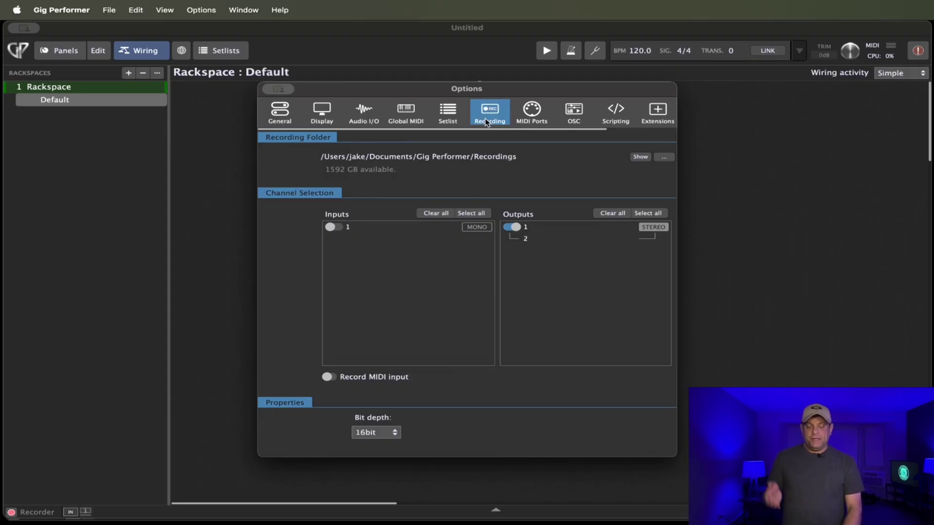
{"action": "left_click", "coordinate": [570, 113]}
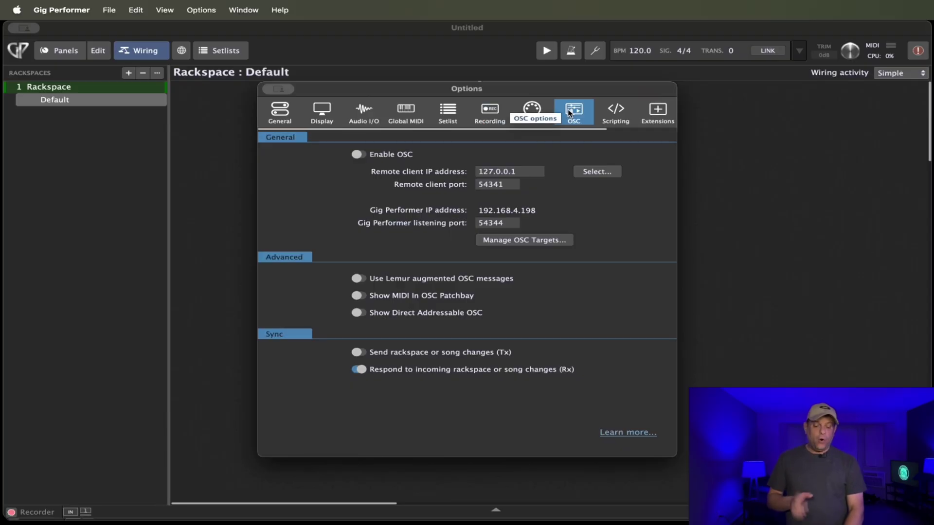
{"action": "left_click", "coordinate": [617, 112]}
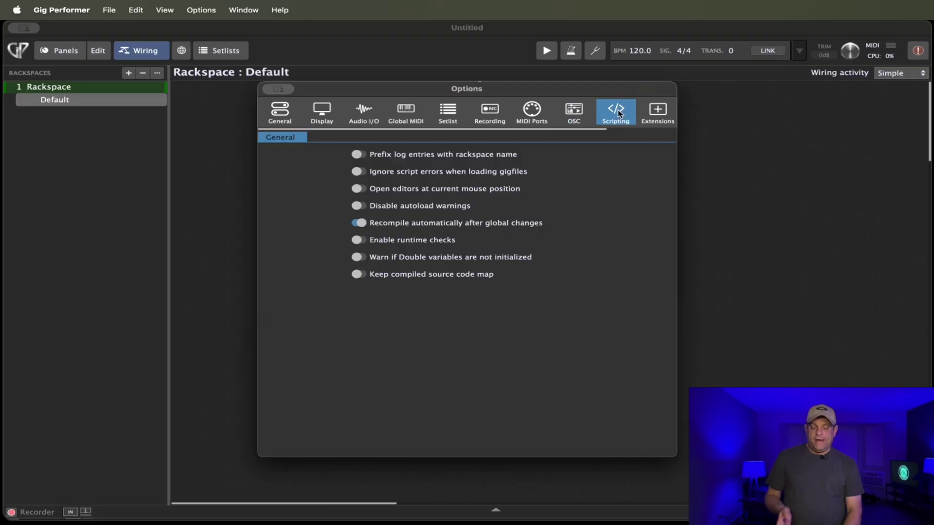
{"action": "left_click", "coordinate": [657, 116]}
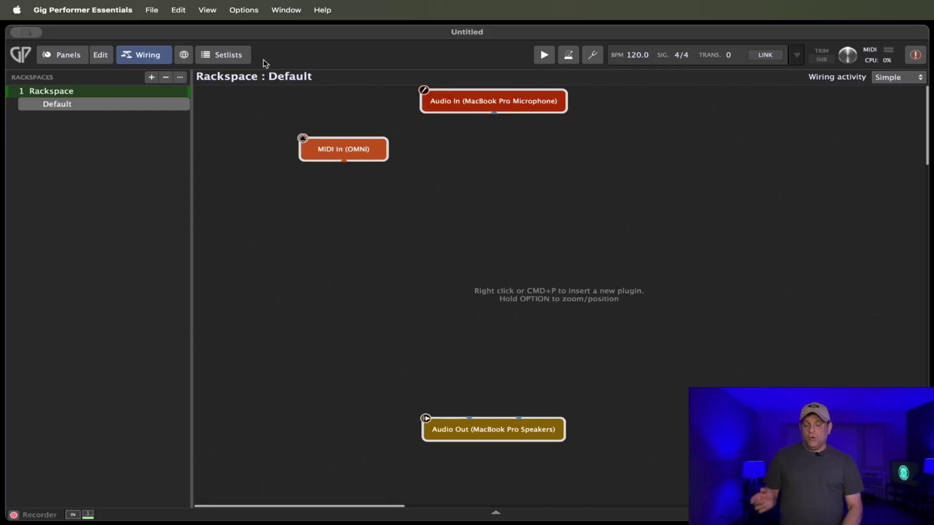
Step: Switch through Setlists, Wiring and Panels views, toggling the Global Rackspace beneath the Default rackspace
{"action": "left_click", "coordinate": [238, 50]}
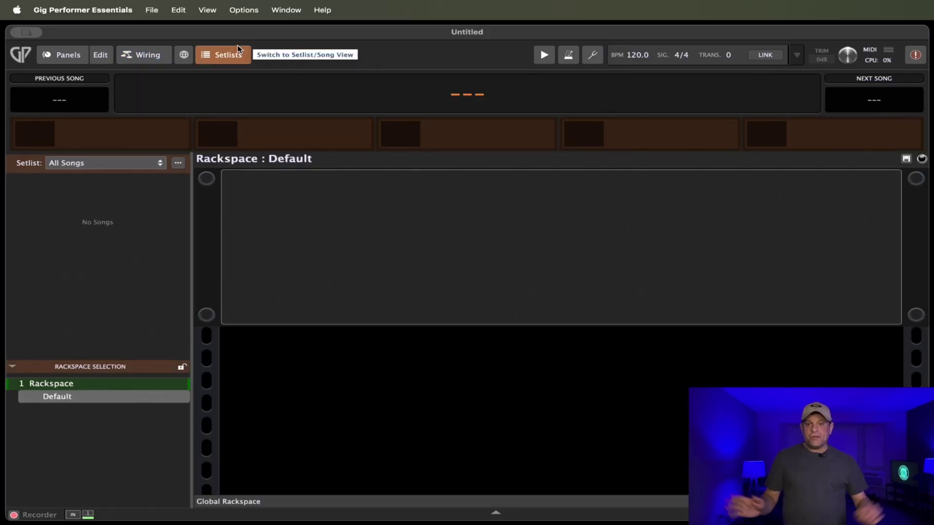
{"action": "left_click", "coordinate": [182, 55]}
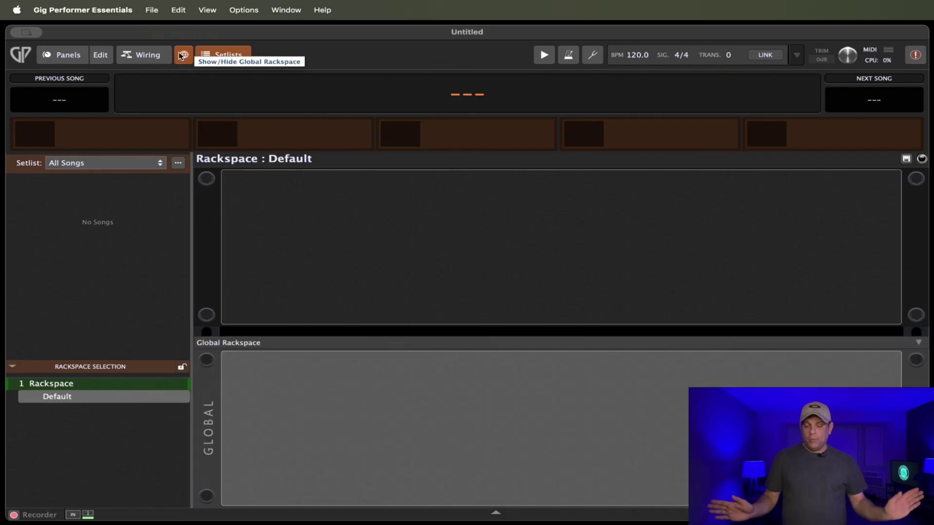
{"action": "left_click", "coordinate": [156, 56]}
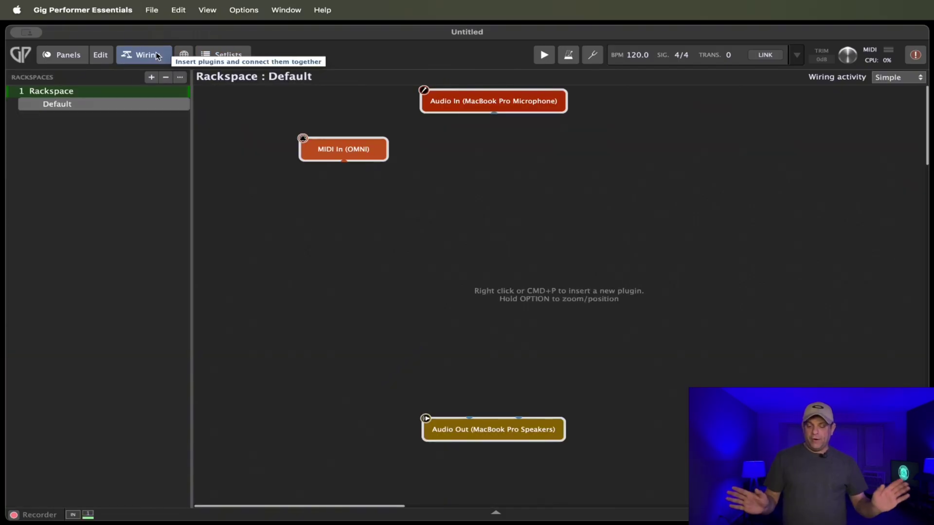
{"action": "left_click", "coordinate": [187, 59]}
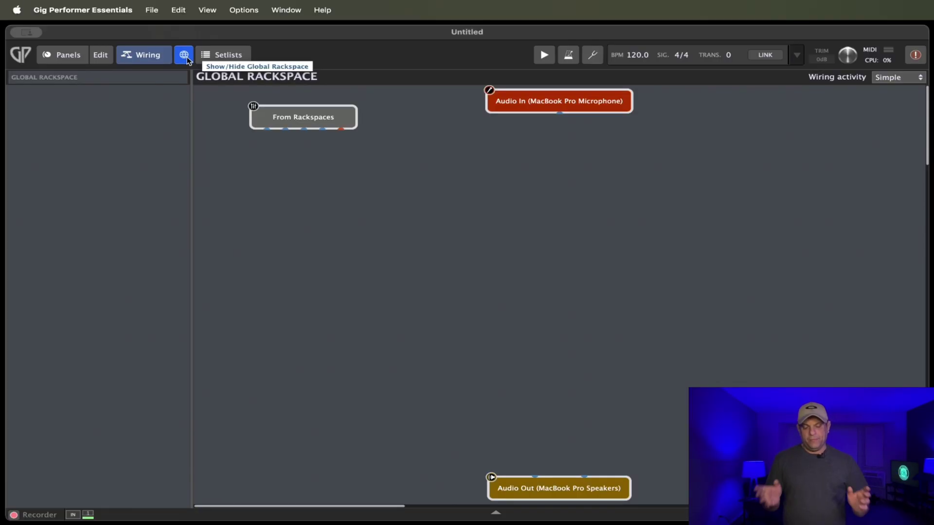
{"action": "left_click", "coordinate": [62, 56]}
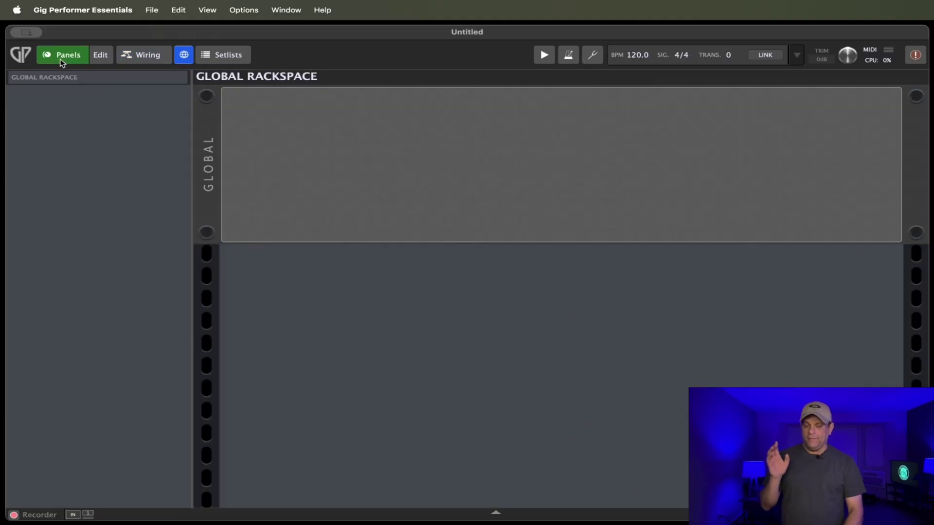
{"action": "left_click", "coordinate": [183, 55]}
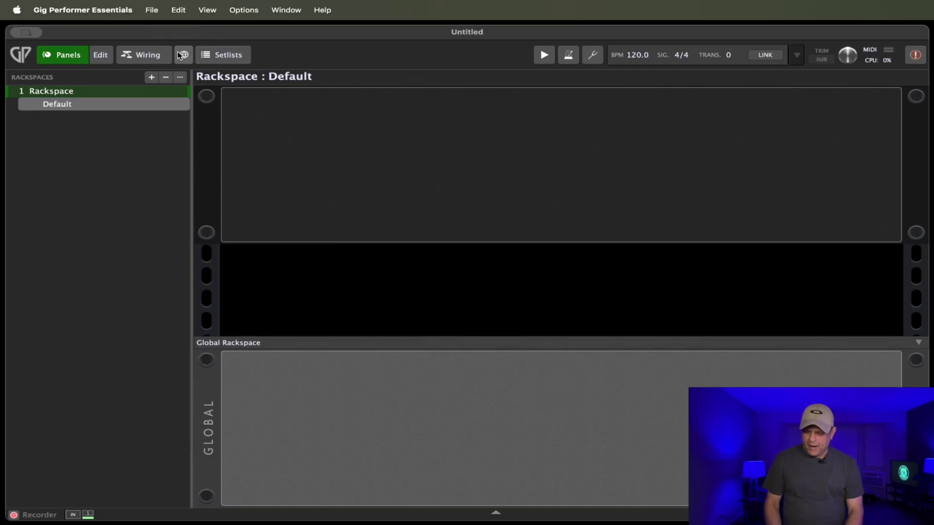
Step: Open the Drive Version 4(2) gig and acknowledge the features-unavailable warning
{"action": "left_click", "coordinate": [156, 11]}
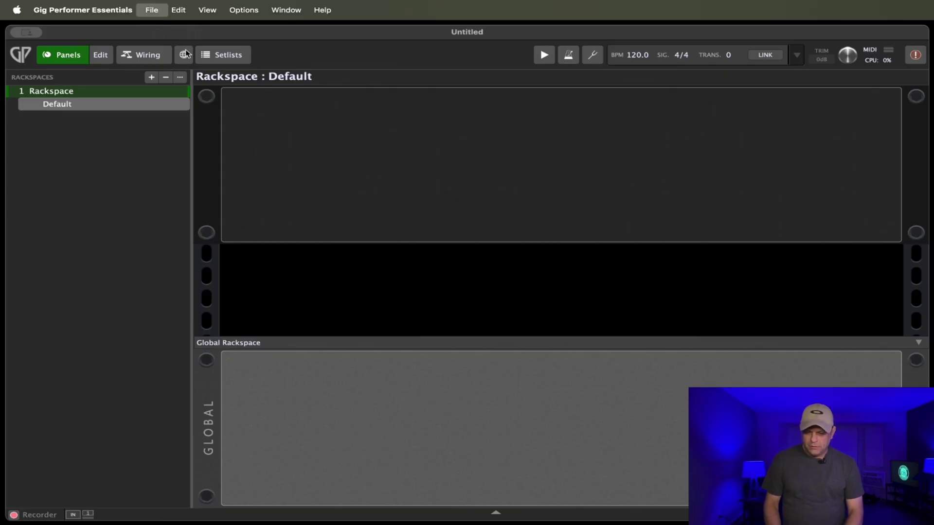
{"action": "left_click", "coordinate": [349, 60]}
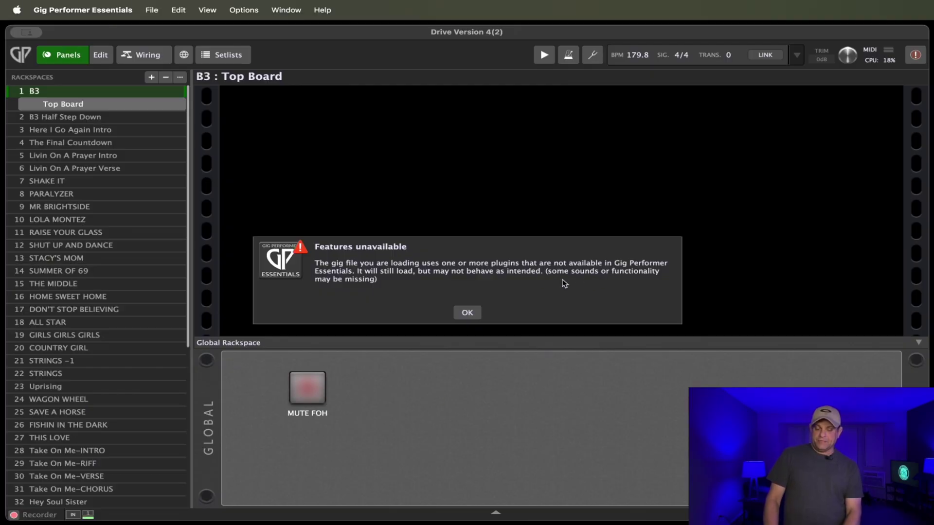
{"action": "left_click", "coordinate": [466, 313]}
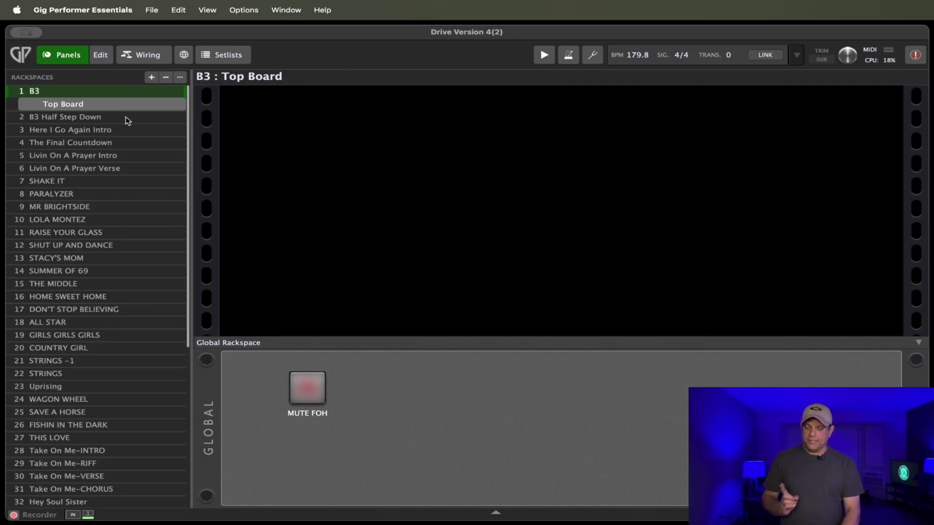
Step: Select The Final Countdown, show its wiring, and inspect the MISSING HOLDS FOR 8 Seconds block's actions
{"action": "left_click", "coordinate": [107, 145]}
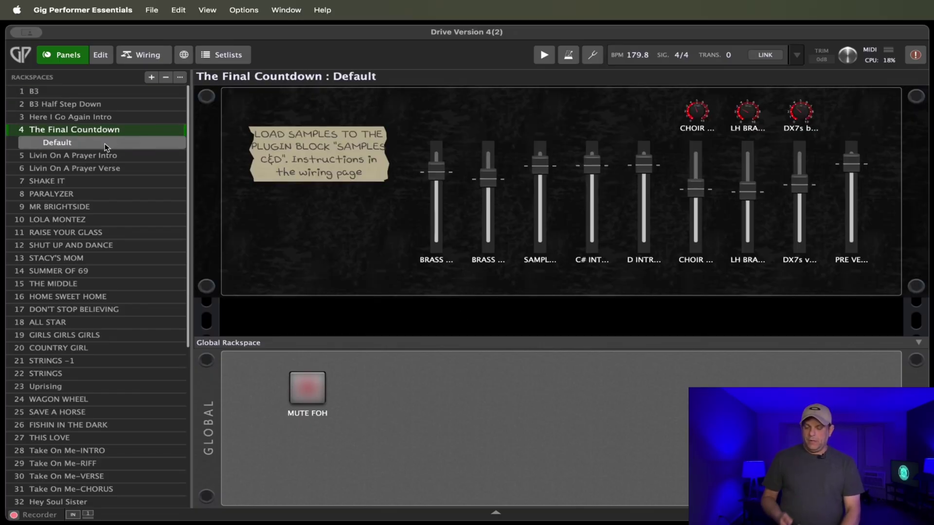
{"action": "left_click", "coordinate": [139, 60]}
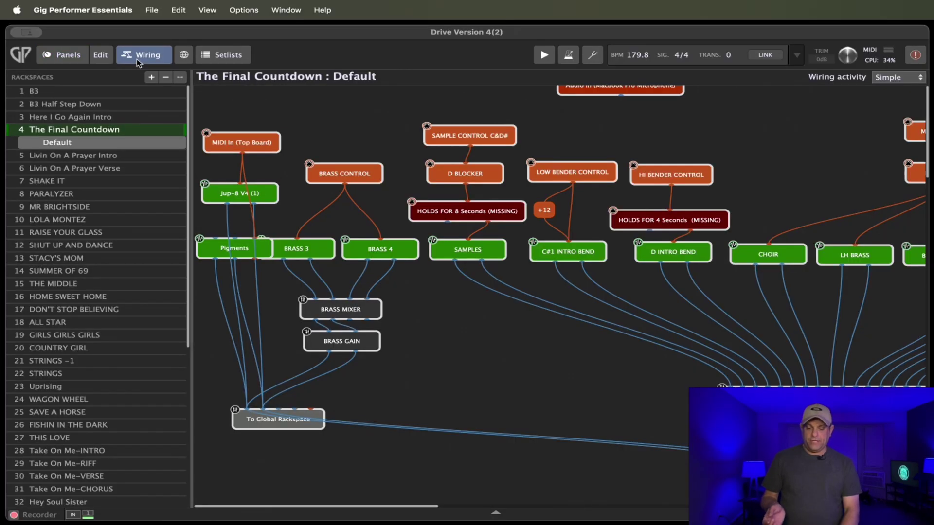
{"action": "right_click", "coordinate": [476, 216]}
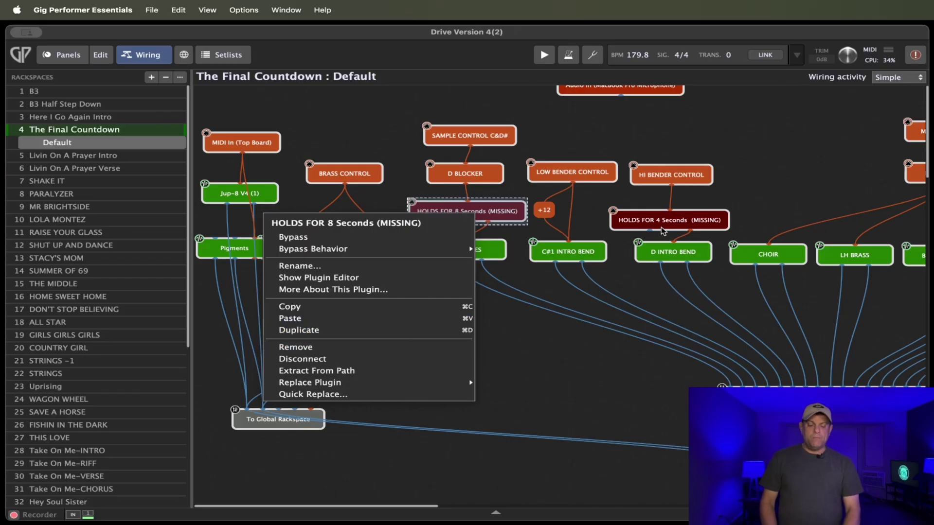
{"action": "left_click", "coordinate": [559, 361]}
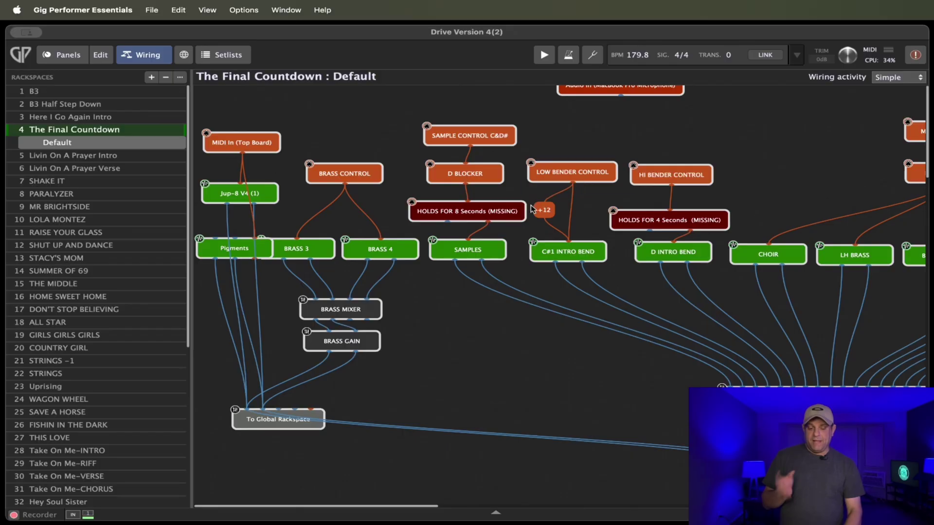
{"action": "mouse_move", "coordinate": [524, 212]}
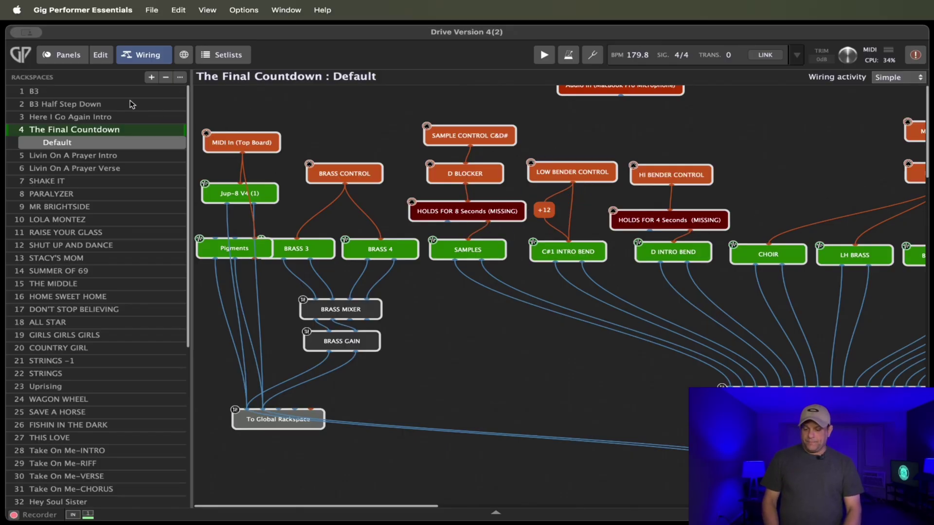
Step: Close the Drive Version 4(2) gig, declining to save its changes
{"action": "left_click", "coordinate": [151, 11]}
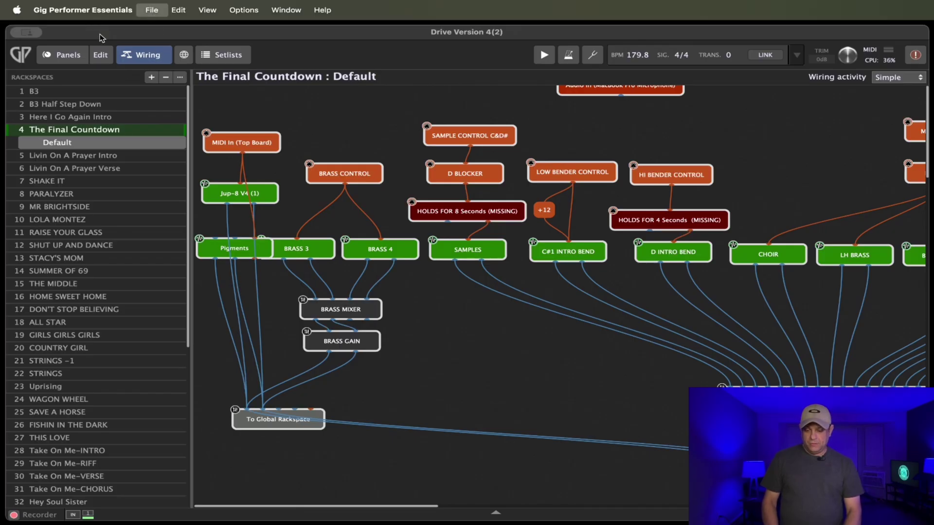
{"action": "left_click", "coordinate": [239, 41]}
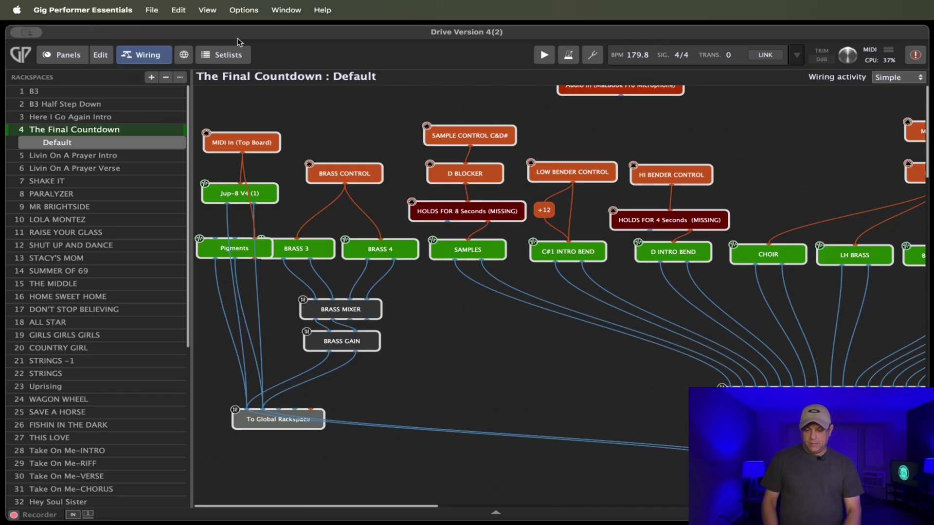
{"action": "left_click", "coordinate": [152, 12]}
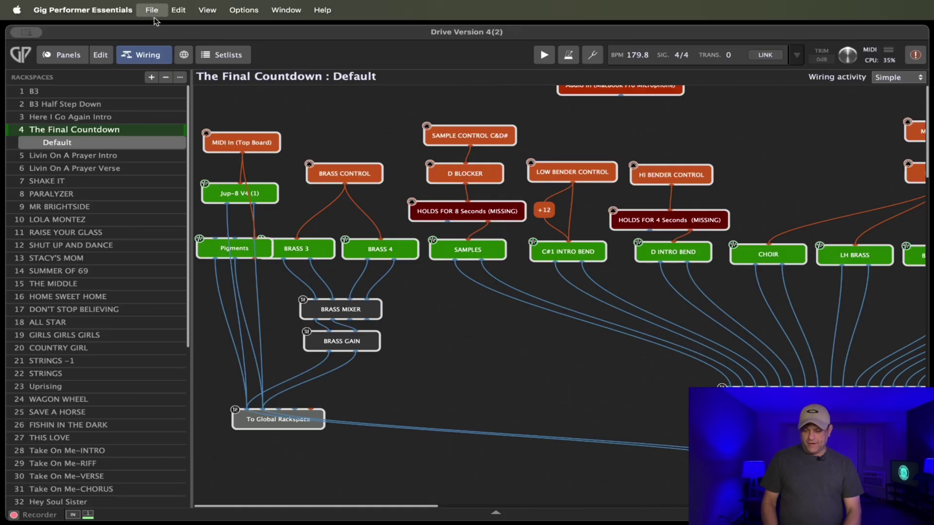
{"action": "key", "text": "super+q"}
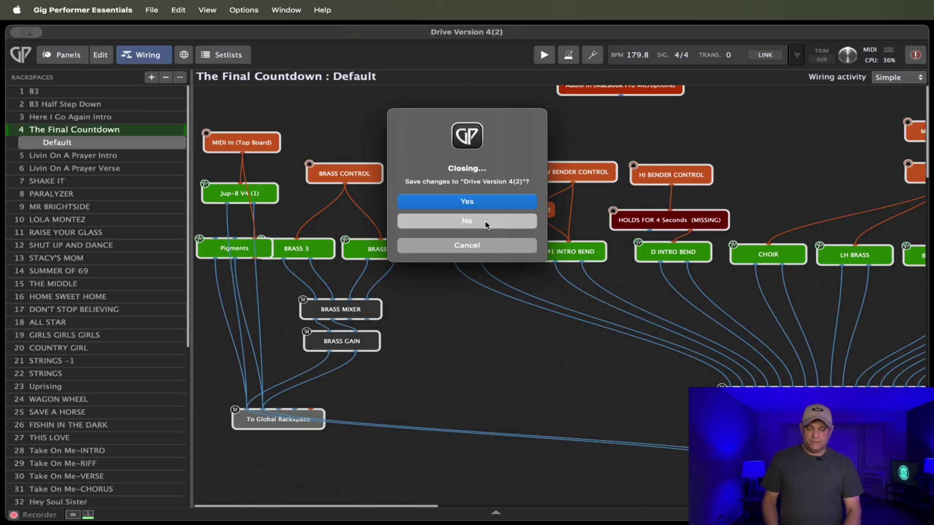
{"action": "left_click", "coordinate": [485, 222]}
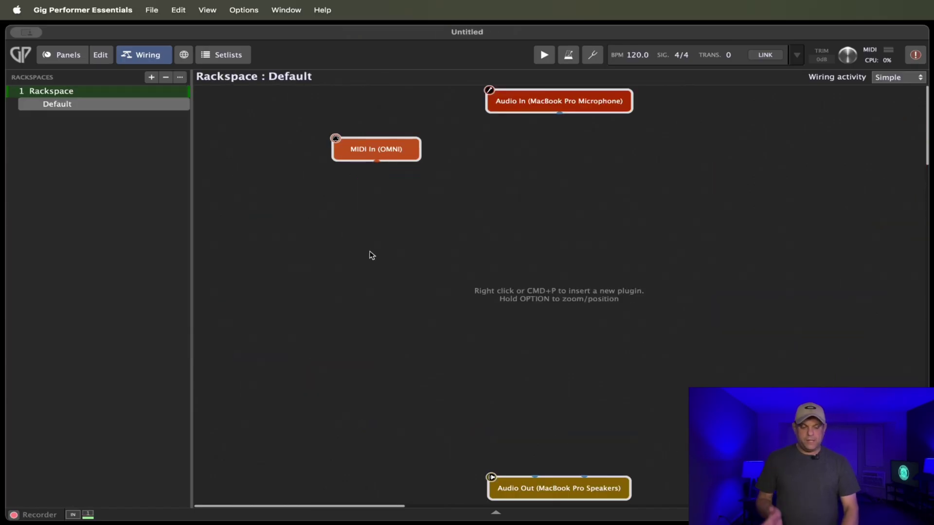
{"action": "right_click", "coordinate": [488, 219]}
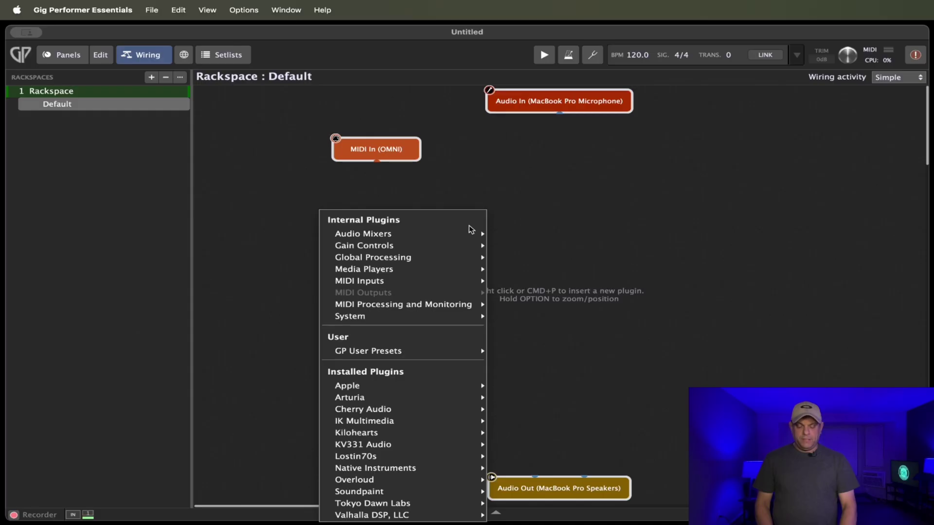
{"action": "mouse_move", "coordinate": [427, 308]}
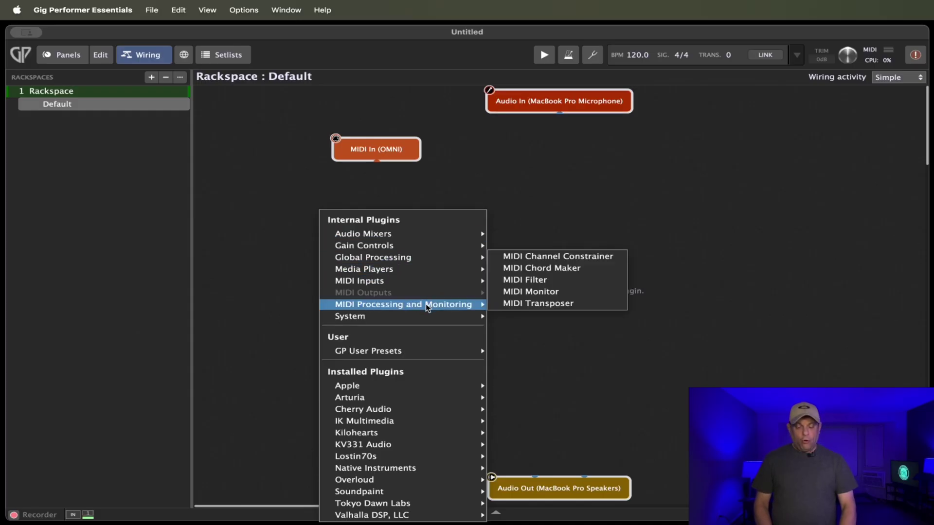
{"action": "mouse_move", "coordinate": [405, 445]}
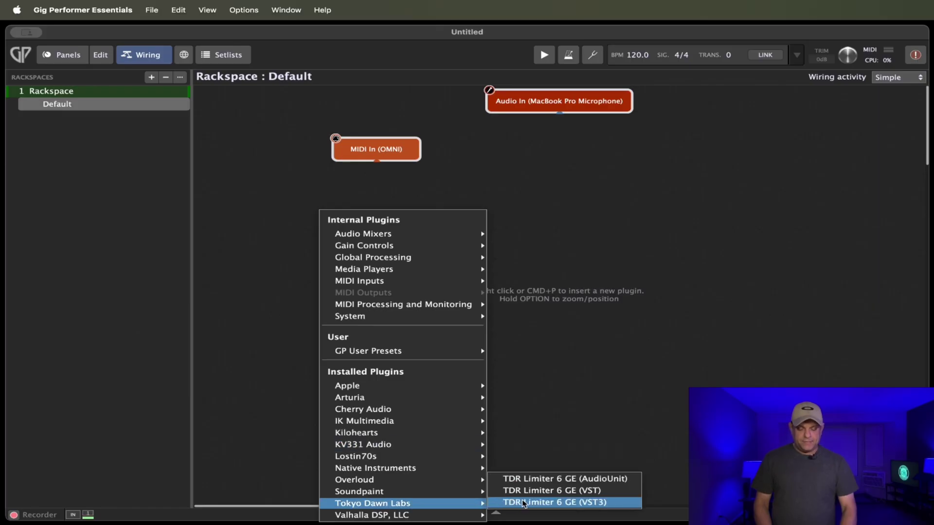
{"action": "left_click", "coordinate": [574, 395]}
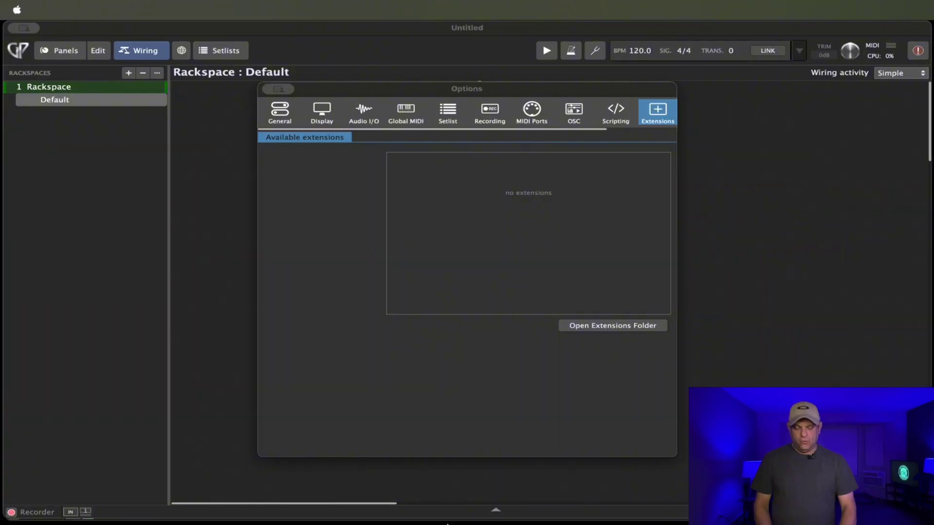
Step: Close the Options window and browse the plugin insert list's MIDI Processing and Monitoring, inserting nothing
{"action": "left_click", "coordinate": [474, 500]}
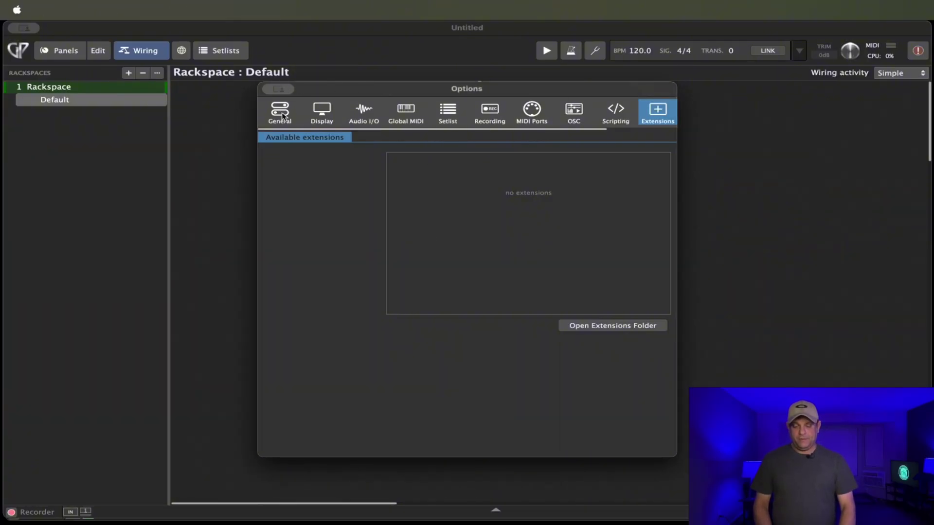
{"action": "key", "text": "Escape"}
{"action": "right_click", "coordinate": [354, 294]}
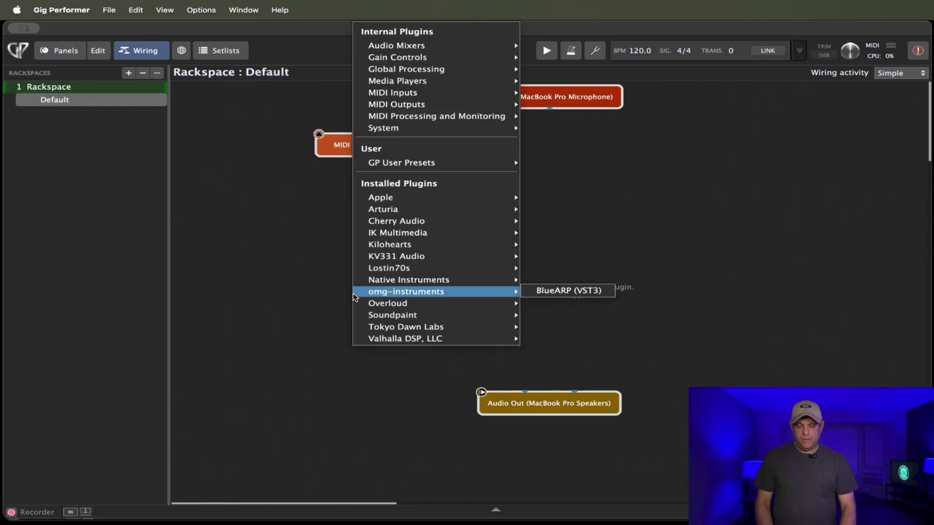
{"action": "mouse_move", "coordinate": [450, 117]}
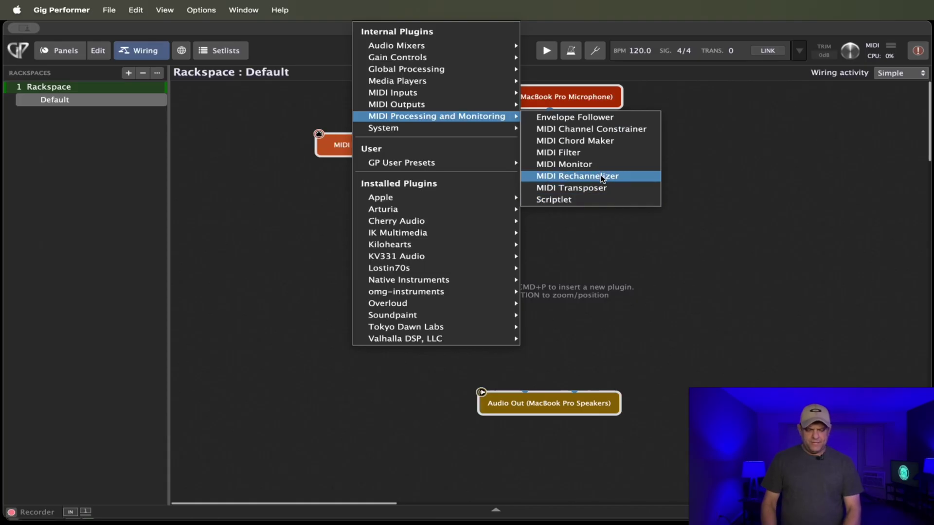
{"action": "left_click", "coordinate": [548, 509]}
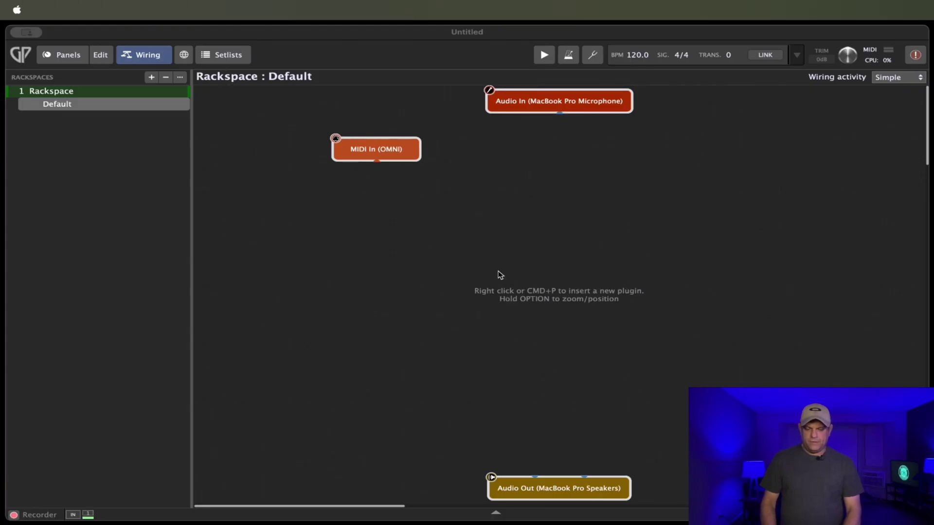
Step: Browse the Essentials insert list's Internal Plugins and Installed Plugins submenus, ending on Audio Mixers
{"action": "left_click", "coordinate": [516, 504]}
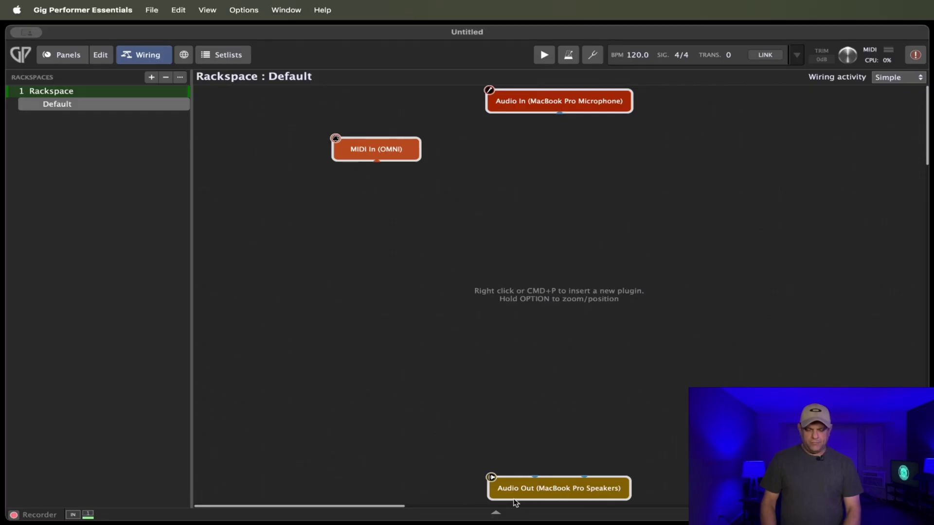
{"action": "right_click", "coordinate": [488, 239]}
{"action": "mouse_move", "coordinate": [471, 307]}
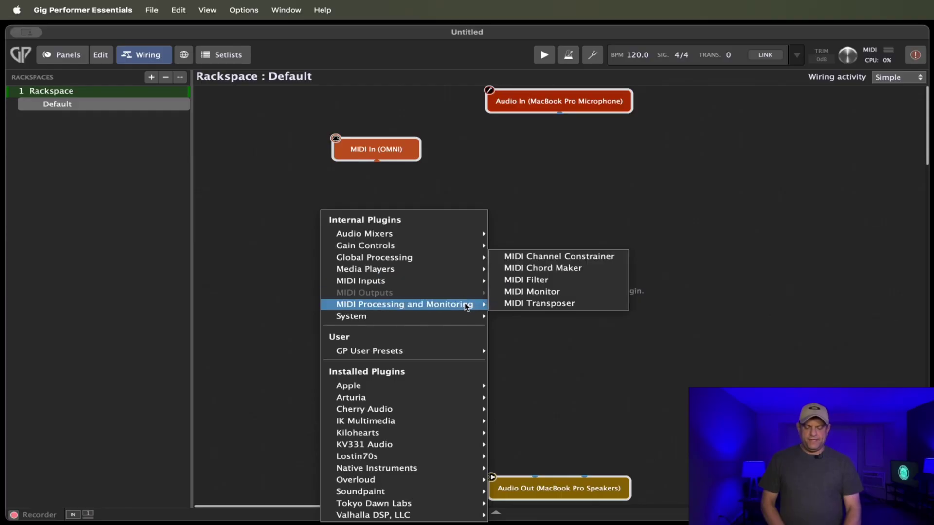
{"action": "mouse_move", "coordinate": [417, 386]}
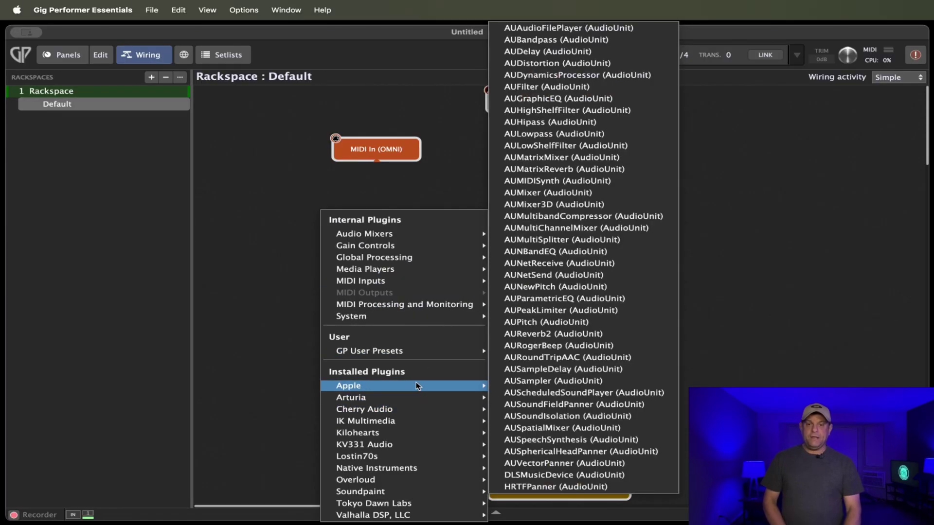
{"action": "mouse_move", "coordinate": [411, 505]}
{"action": "mouse_move", "coordinate": [429, 282]}
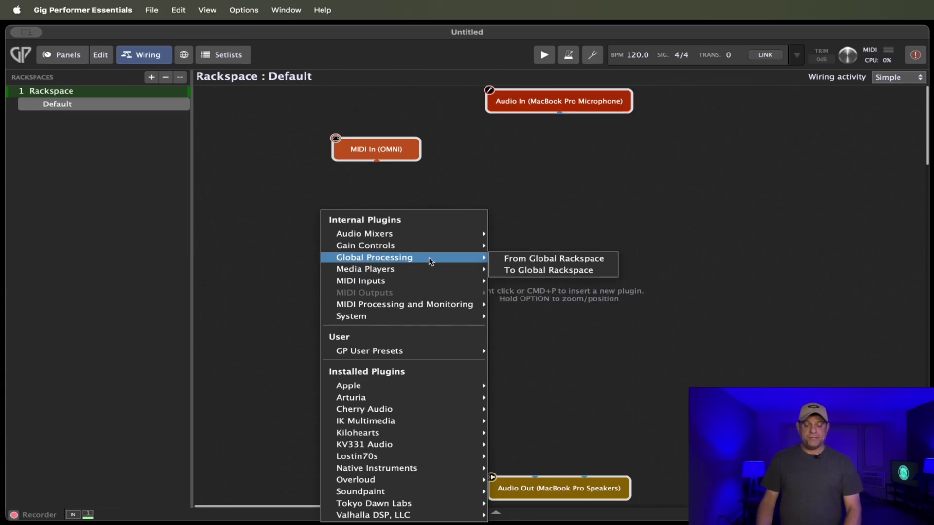
{"action": "mouse_move", "coordinate": [427, 244]}
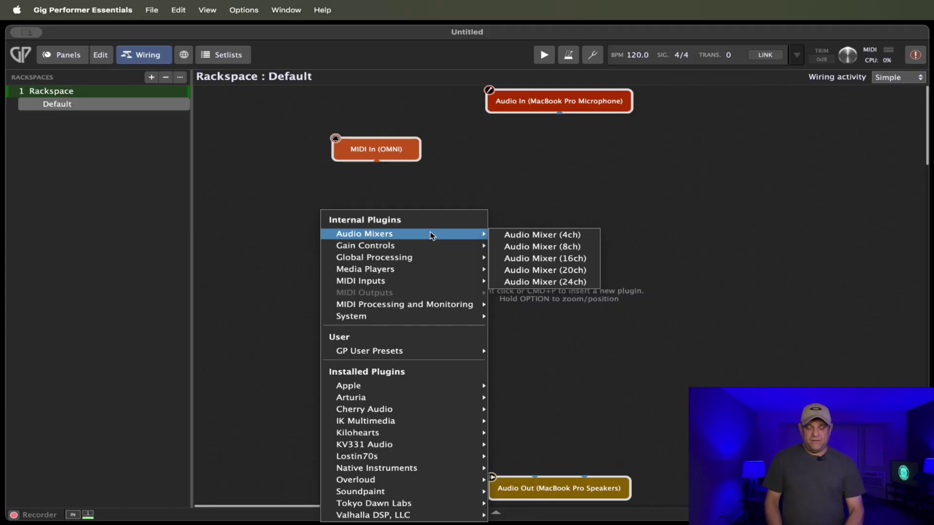
{"action": "left_click", "coordinate": [484, 166]}
{"action": "left_click", "coordinate": [279, 12]}
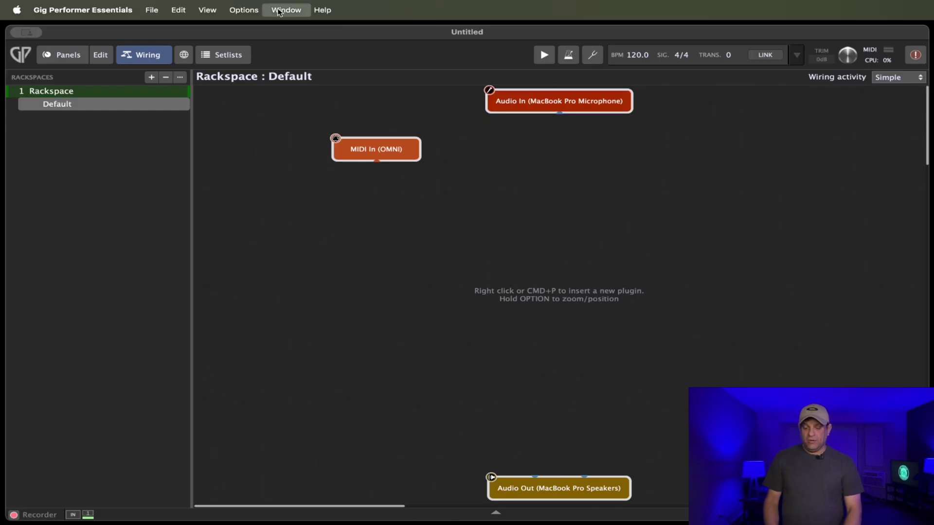
{"action": "left_click", "coordinate": [285, 44]}
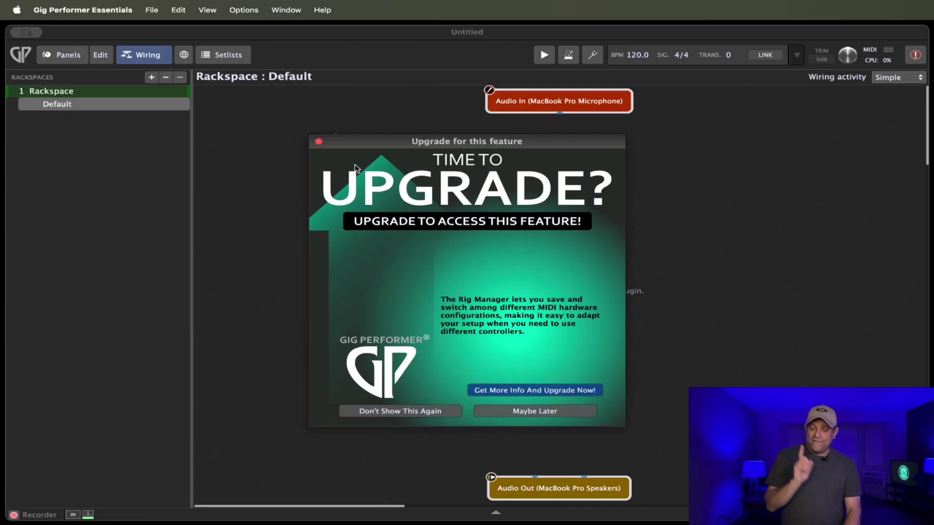
{"action": "left_click", "coordinate": [319, 142]}
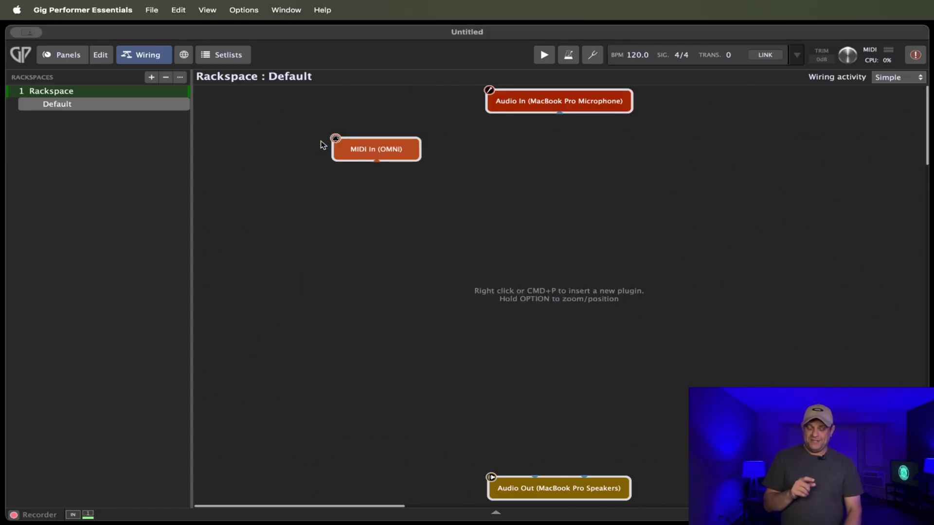
{"action": "left_click", "coordinate": [275, 12]}
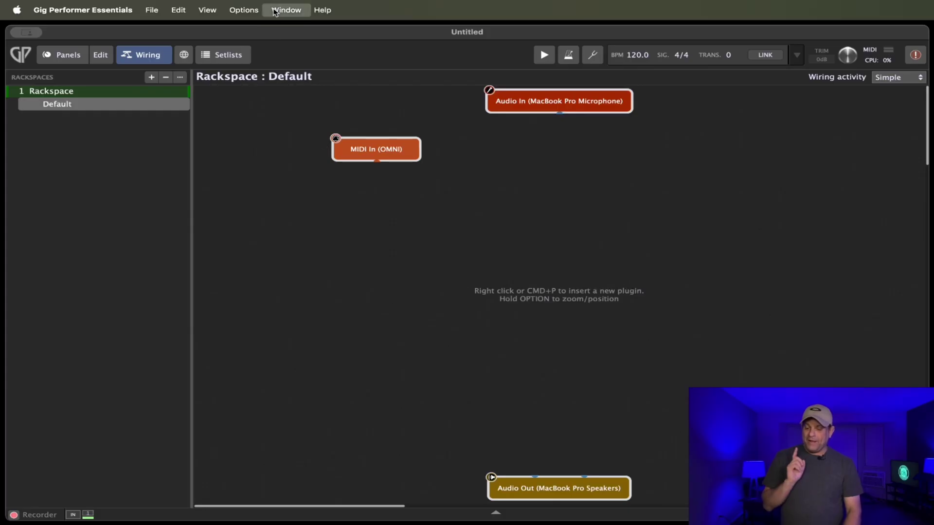
{"action": "left_click", "coordinate": [290, 32]}
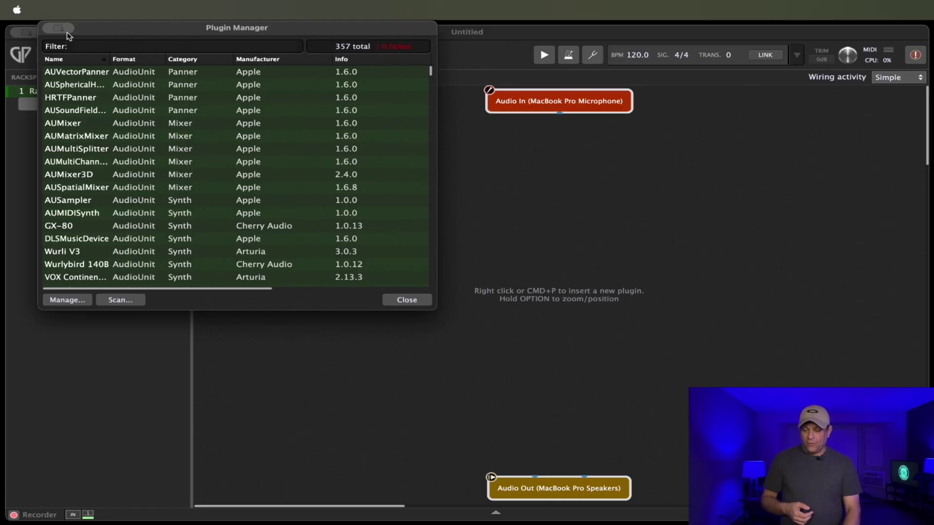
{"action": "key", "text": "super+w"}
{"action": "left_click", "coordinate": [286, 10]}
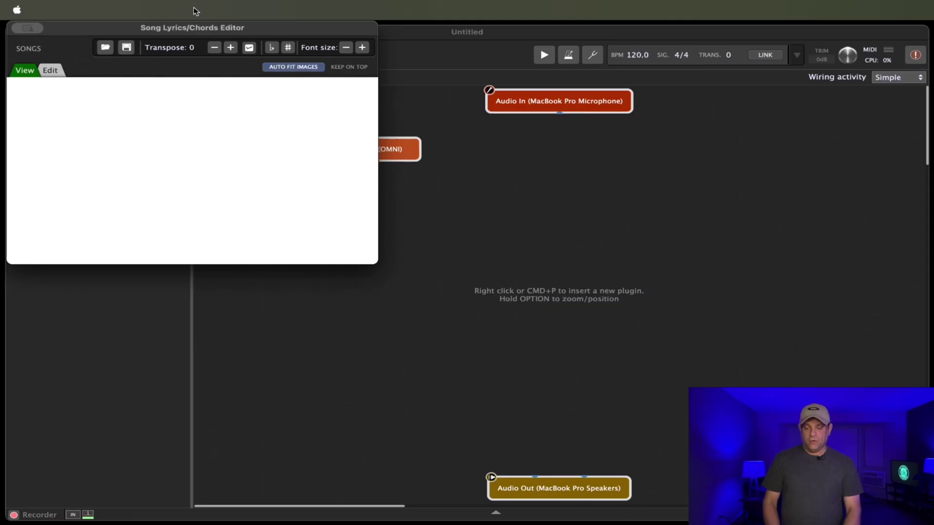
{"action": "key", "text": "super+w"}
{"action": "left_click", "coordinate": [284, 10]}
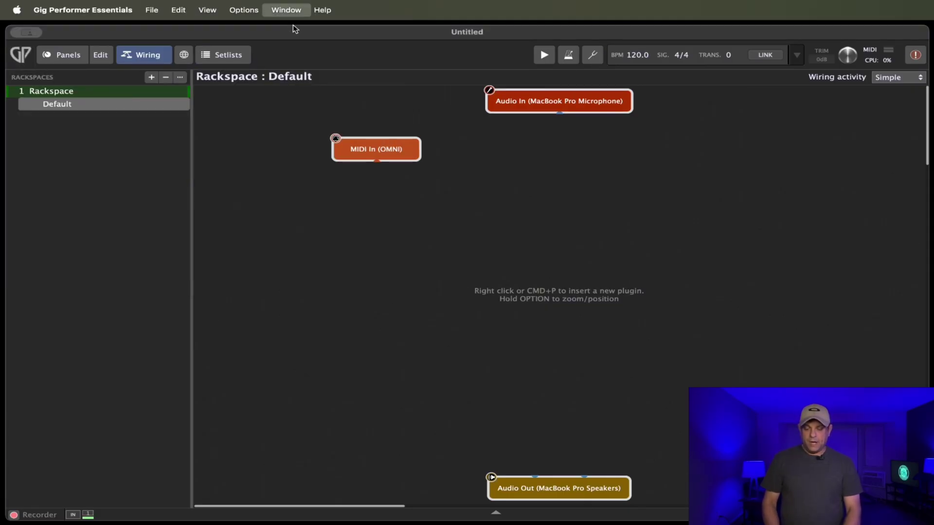
{"action": "left_click", "coordinate": [310, 78]}
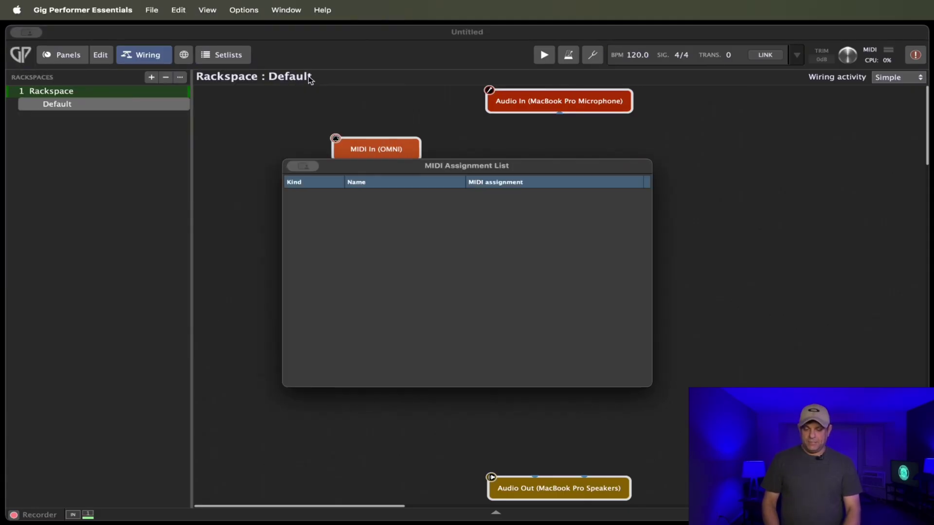
{"action": "left_click", "coordinate": [306, 167]}
{"action": "key", "text": "super+w"}
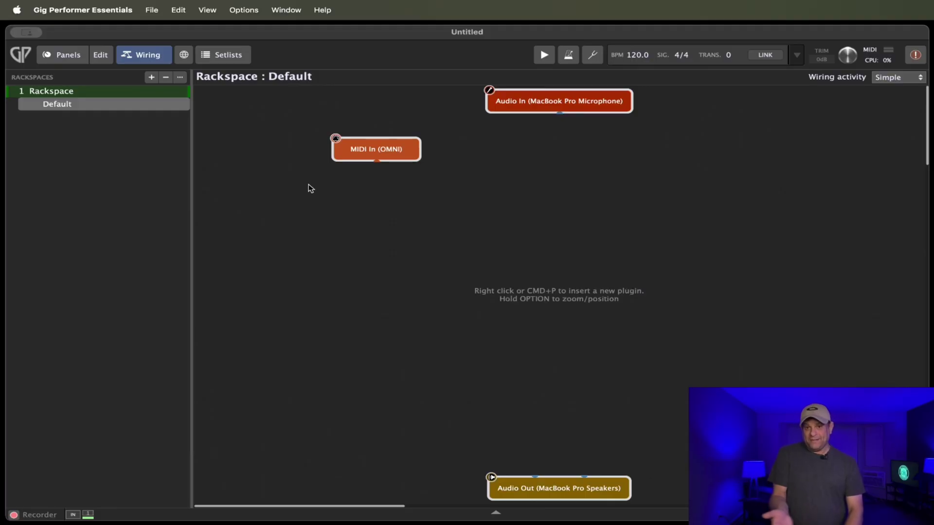
{"action": "left_click", "coordinate": [286, 11]}
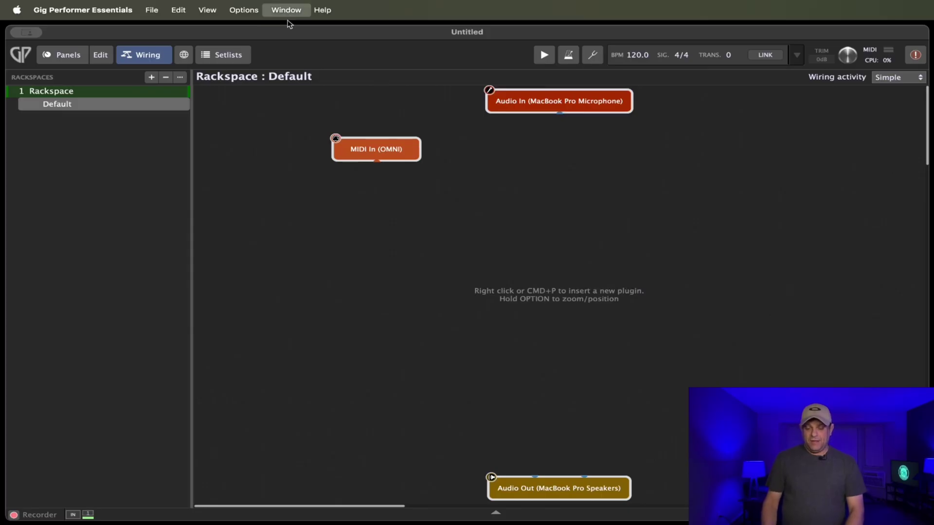
{"action": "left_click", "coordinate": [302, 92]}
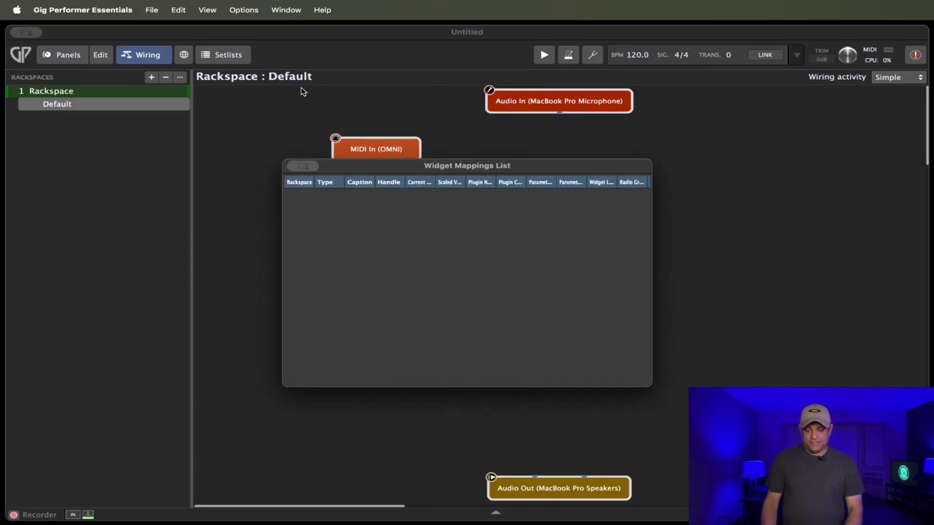
{"action": "left_click", "coordinate": [312, 169]}
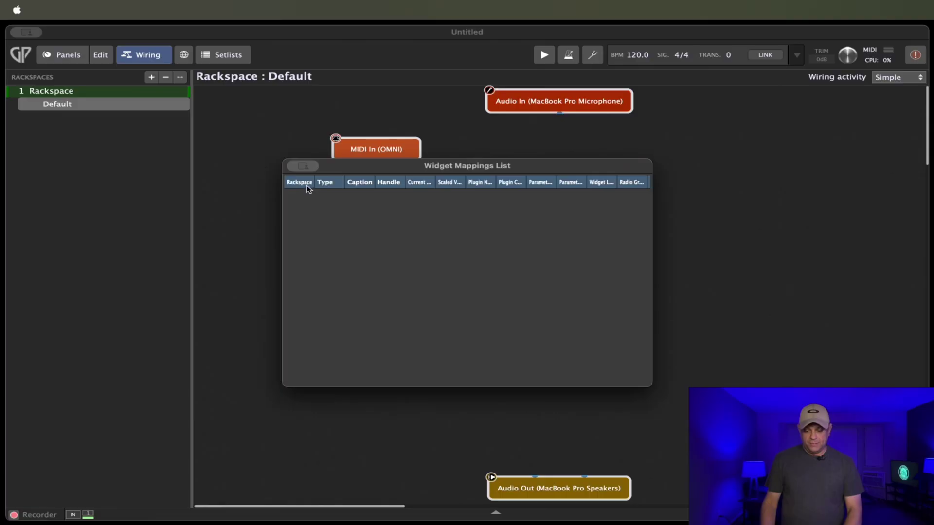
{"action": "key", "text": "super+w"}
{"action": "left_click", "coordinate": [292, 10]}
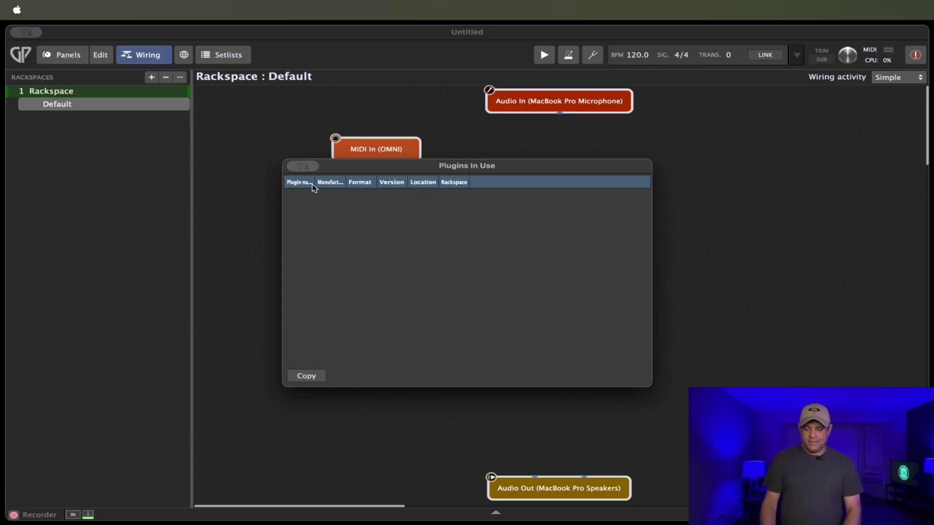
{"action": "key", "text": "super+w"}
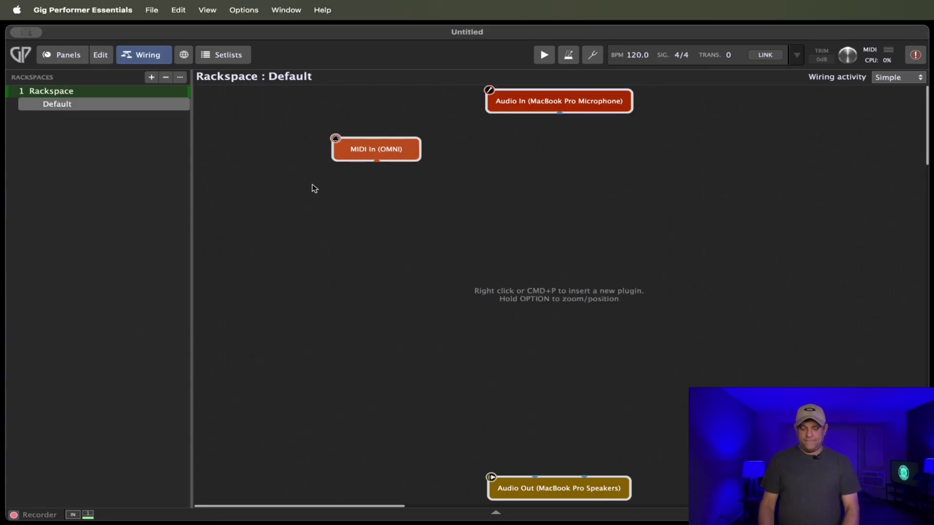
{"action": "left_click", "coordinate": [278, 13]}
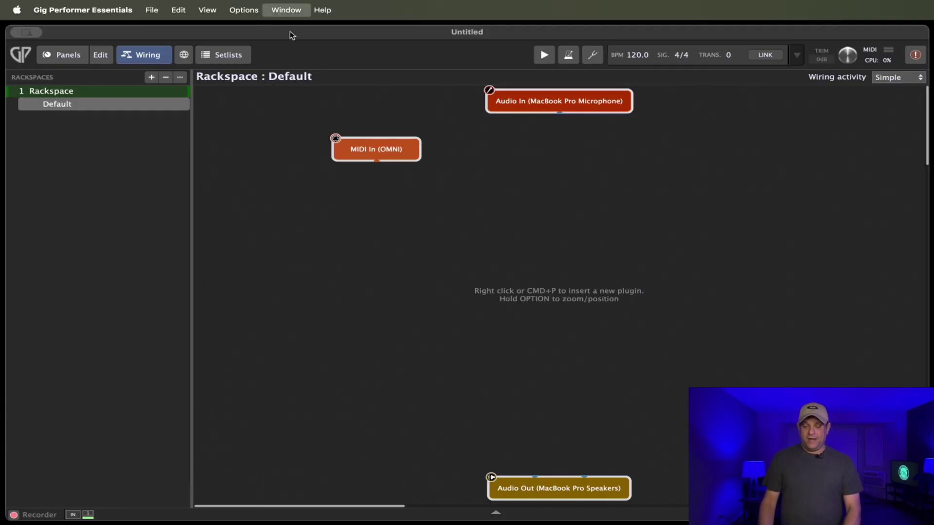
{"action": "left_click", "coordinate": [302, 48]}
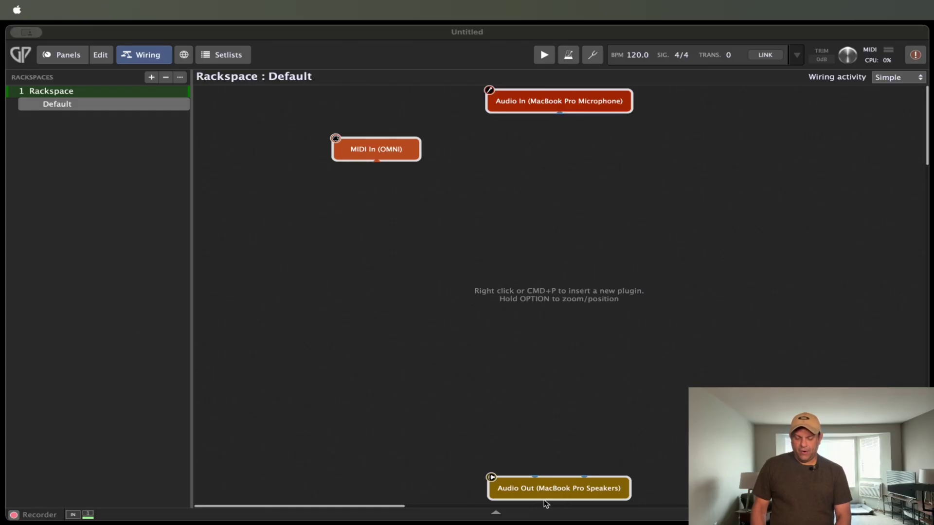
Step: Insert KV331 Audio's SynthMaster Player (VST3) with preset 324 DRM Grrrroove, then close its editor
{"action": "right_click", "coordinate": [555, 246]}
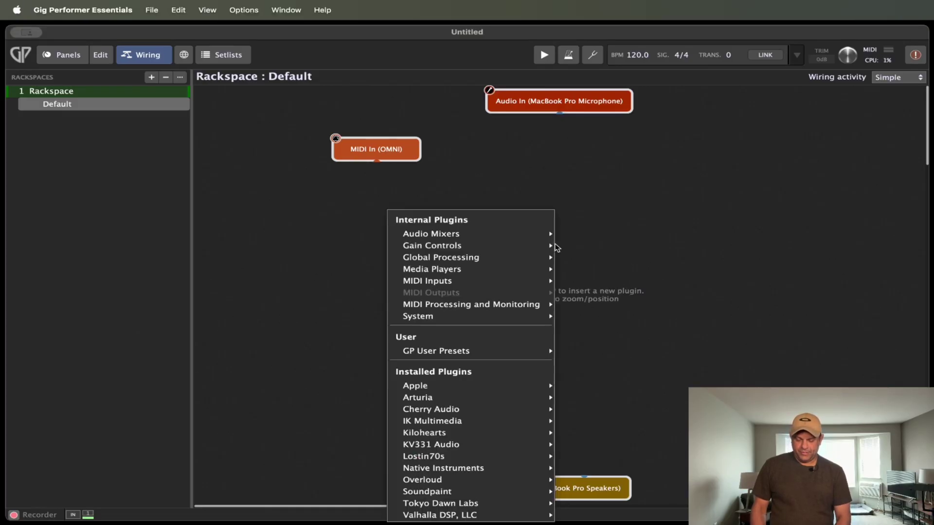
{"action": "mouse_move", "coordinate": [504, 443]}
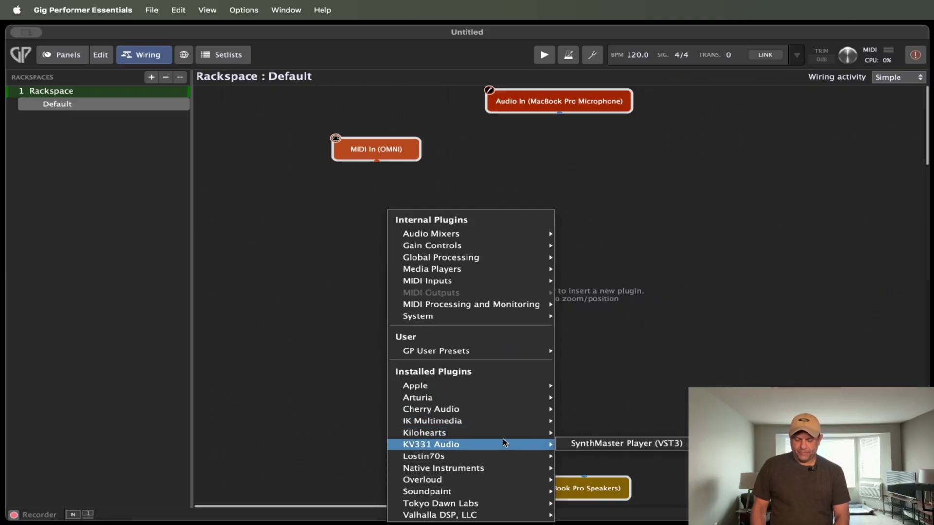
{"action": "right_click", "coordinate": [688, 268]}
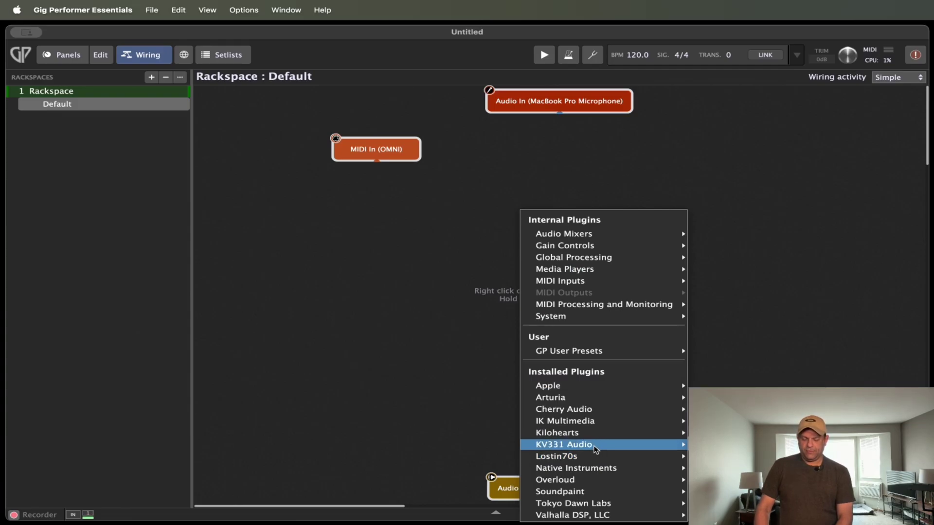
{"action": "key", "text": "Escape"}
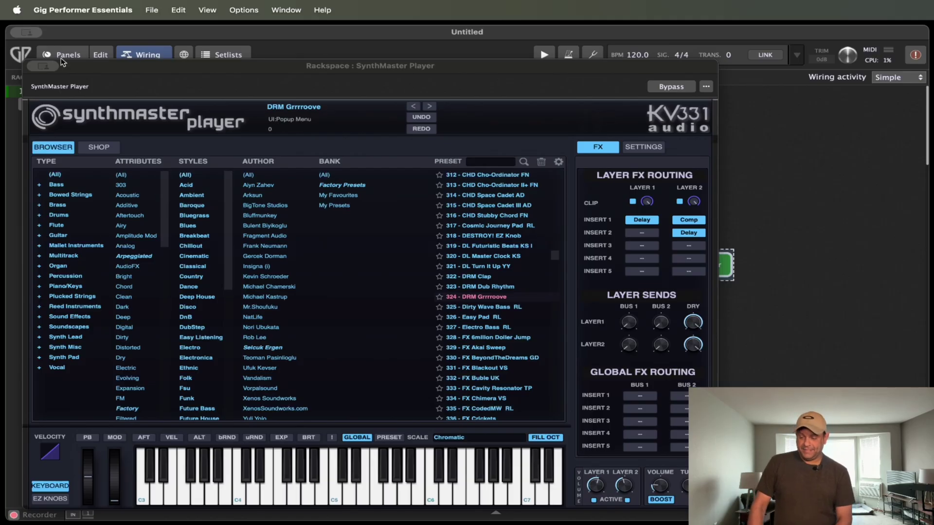
{"action": "key", "text": "super+w"}
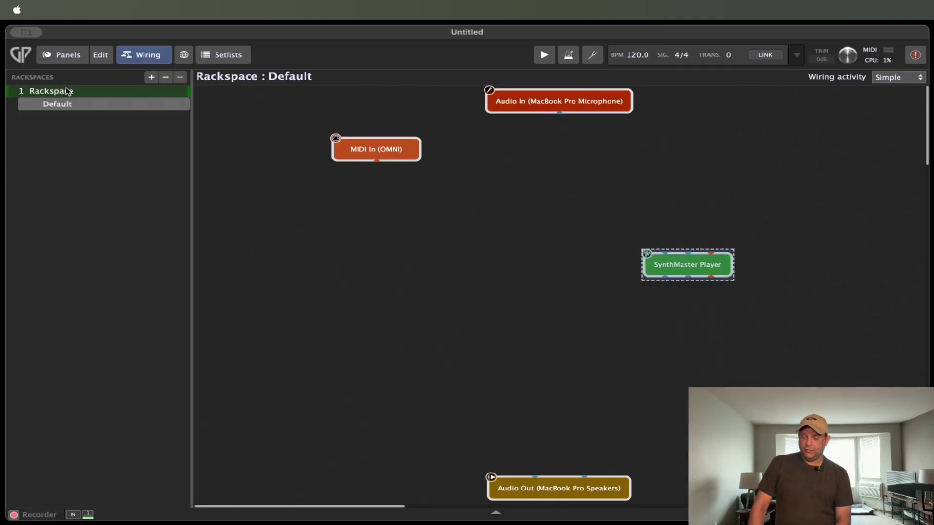
Step: Remove SynthMaster Player, start a new gig without saving, and preview the Splits and Layers template
{"action": "right_click", "coordinate": [680, 280]}
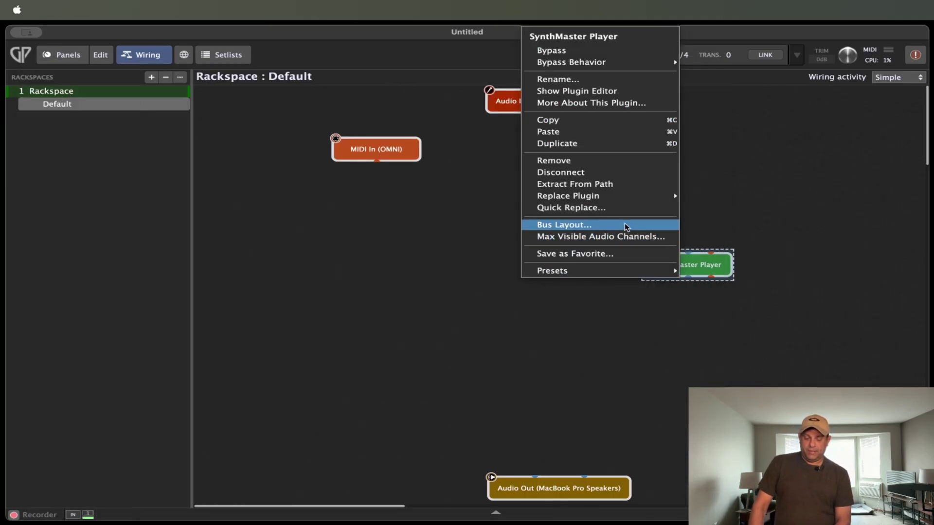
{"action": "left_click", "coordinate": [603, 161]}
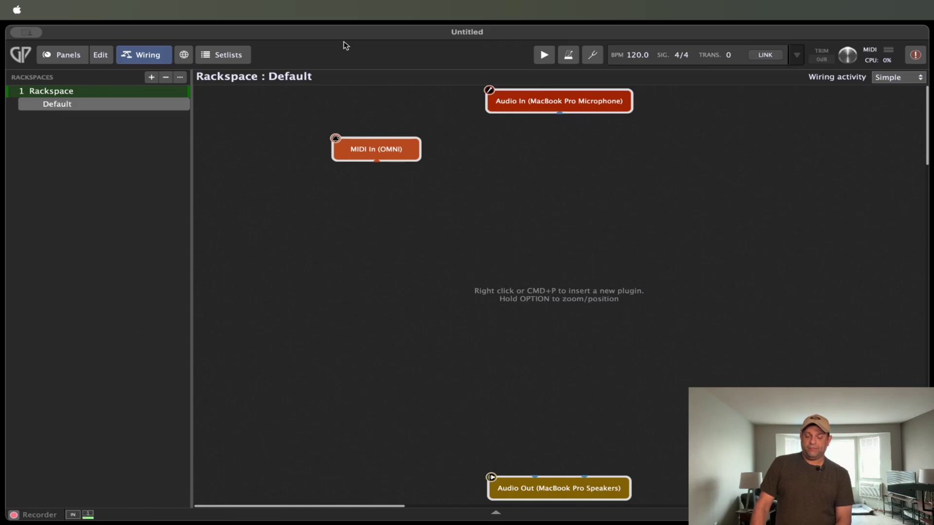
{"action": "key", "text": "super+n"}
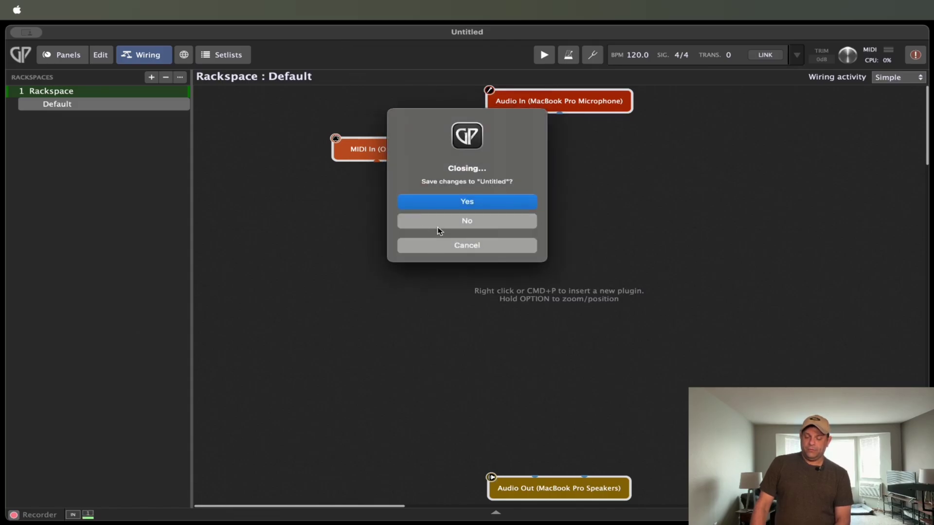
{"action": "left_click", "coordinate": [439, 225]}
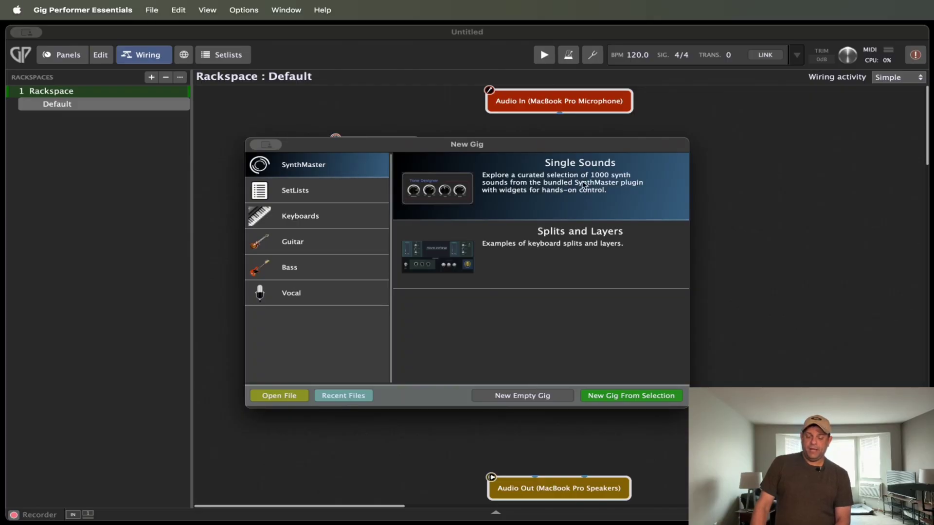
{"action": "left_click", "coordinate": [574, 266]}
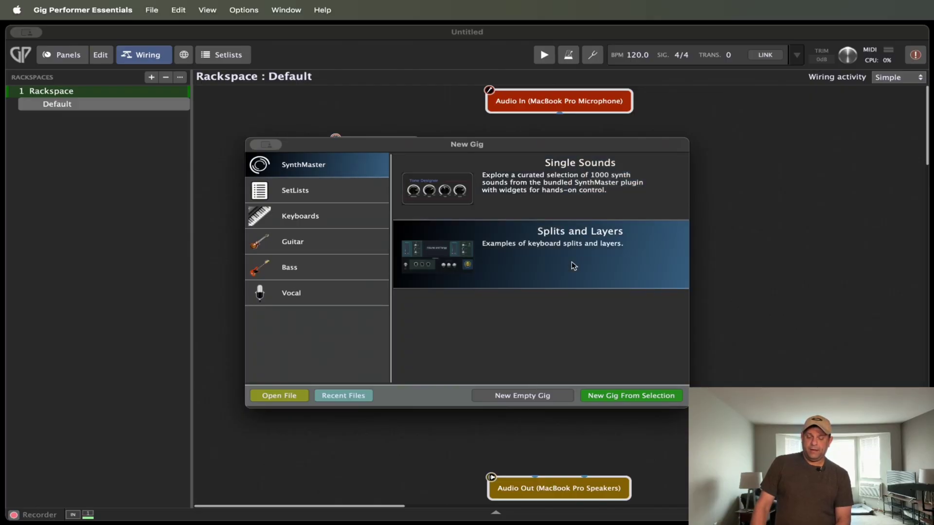